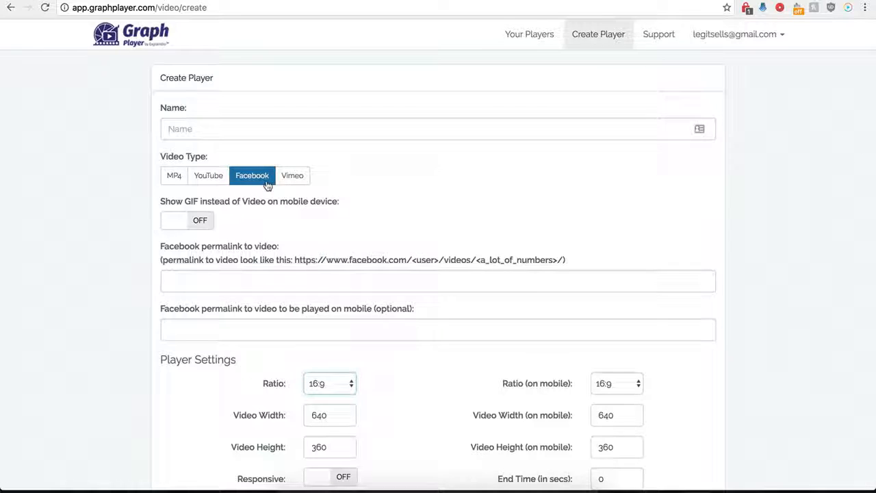
Step: Name the new player "Demo Name" and choose Facebook as its video type
{"action": "scroll", "coordinate": [155, 298], "scroll_direction": "down", "scroll_amount": 1}
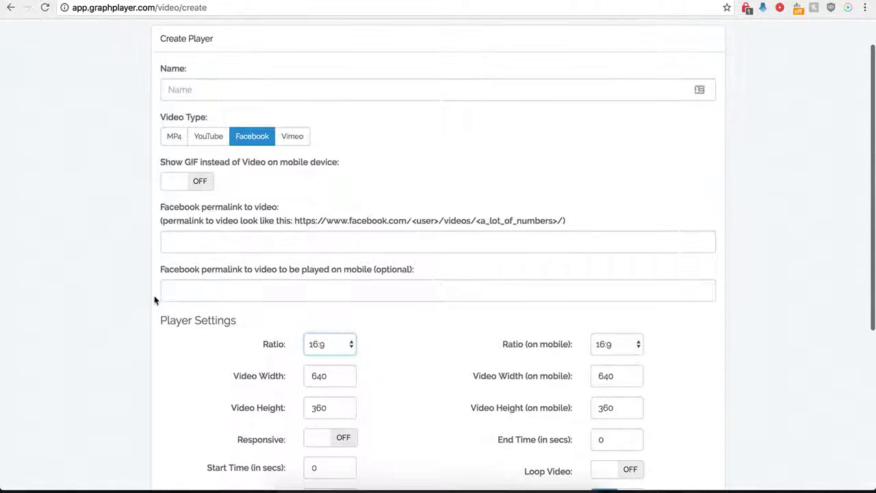
{"action": "left_click", "coordinate": [236, 89]}
{"action": "type", "text": "Demo Name"}
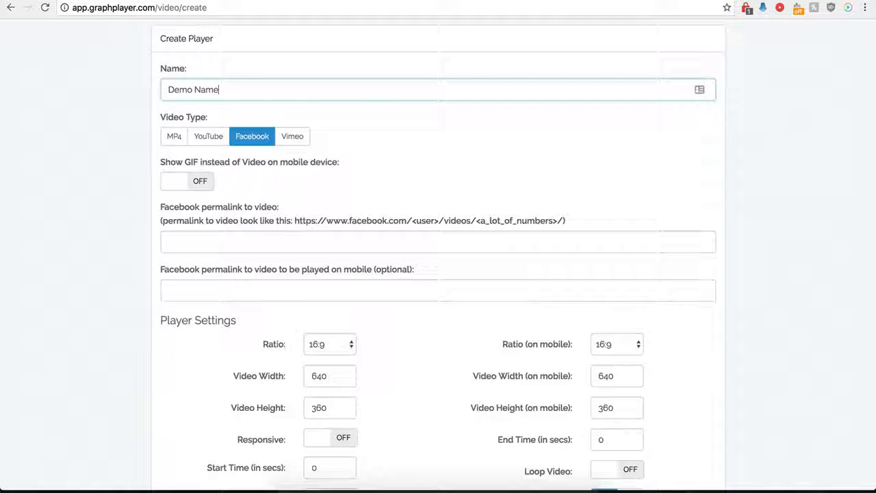
{"action": "left_click", "coordinate": [251, 137]}
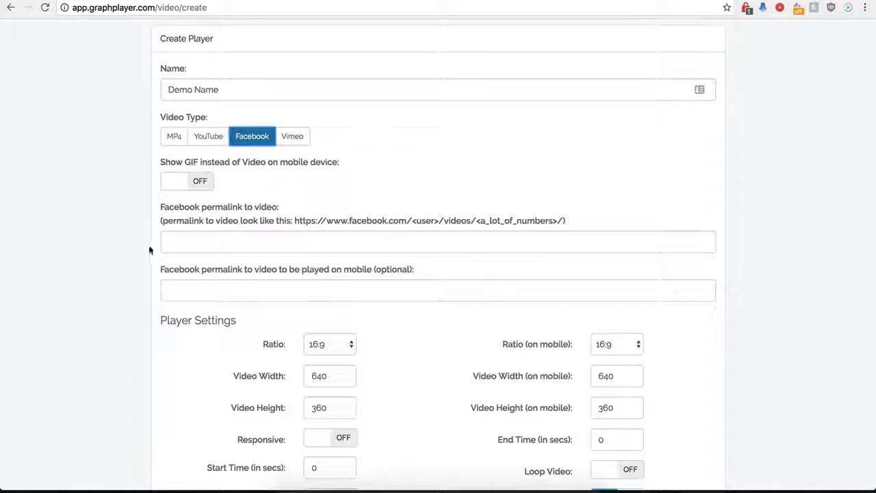
Step: Copy the Creative Cakes video address from Facebook into the Facebook permalink to video, and remove its "?type=2&theater" ending
{"action": "scroll", "coordinate": [171, 227], "scroll_direction": "down", "scroll_amount": 1}
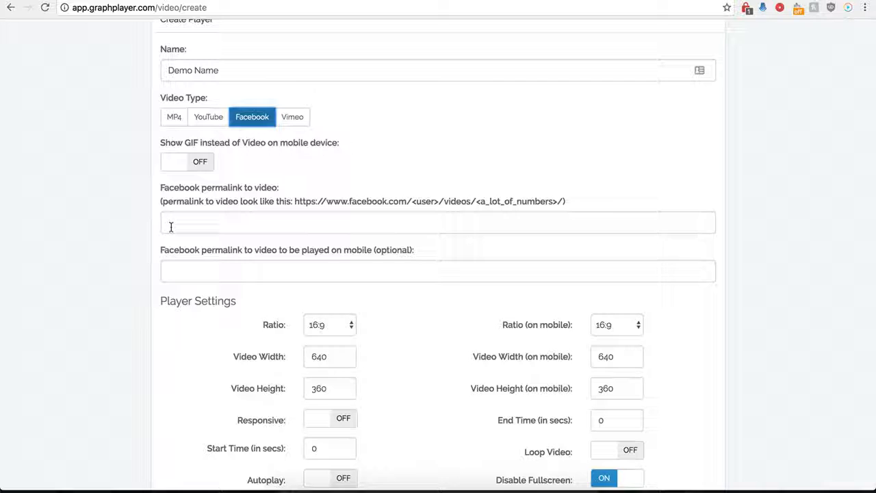
{"action": "left_click", "coordinate": [189, 221]}
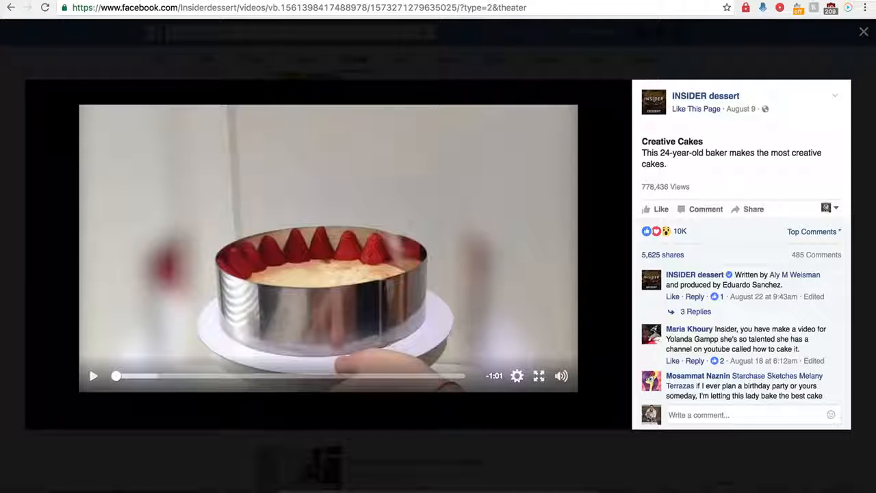
{"action": "left_click", "coordinate": [294, 1]}
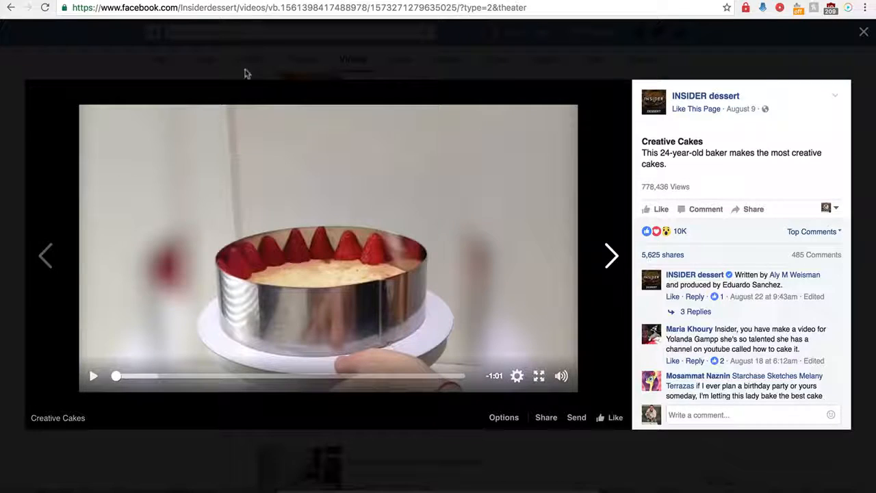
{"action": "left_click", "coordinate": [256, 9]}
{"action": "key", "text": "ctrl+c"}
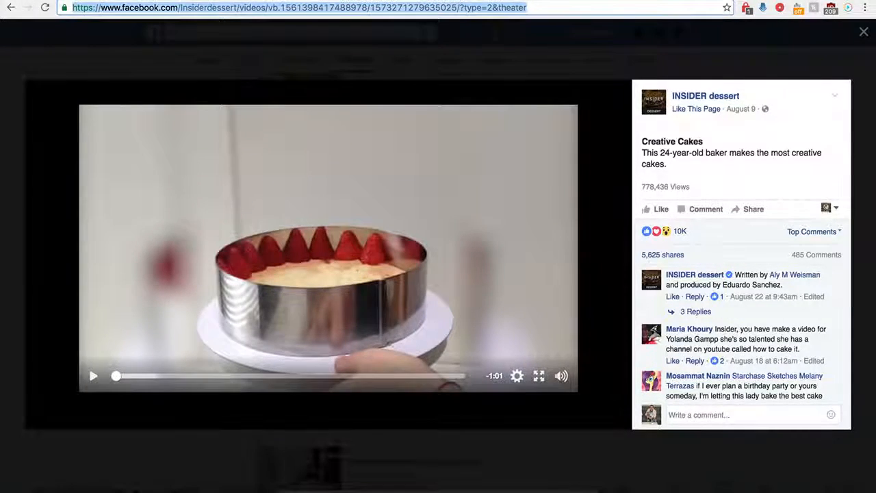
{"action": "left_click", "coordinate": [226, 1]}
{"action": "key", "text": "ctrl+v"}
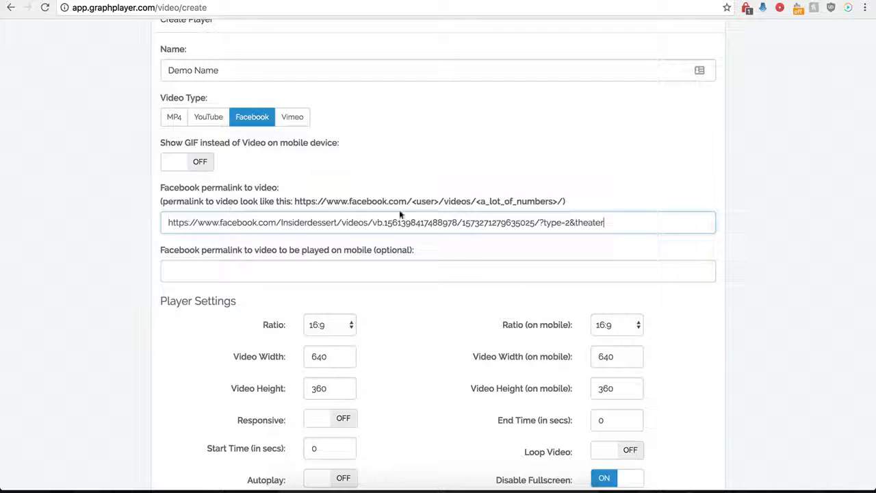
{"action": "left_click_drag", "start_coordinate": [619, 222], "coordinate": [548, 225]}
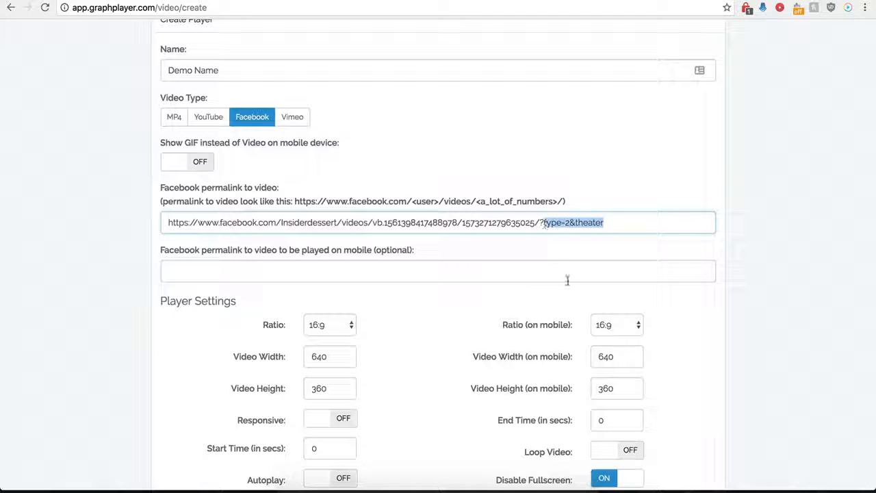
{"action": "key", "text": "BackSpace"}
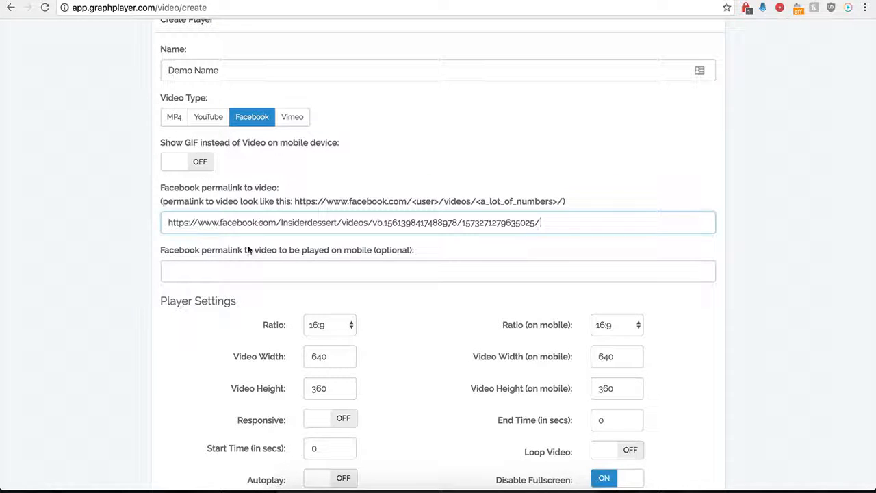
{"action": "left_click", "coordinate": [218, 272]}
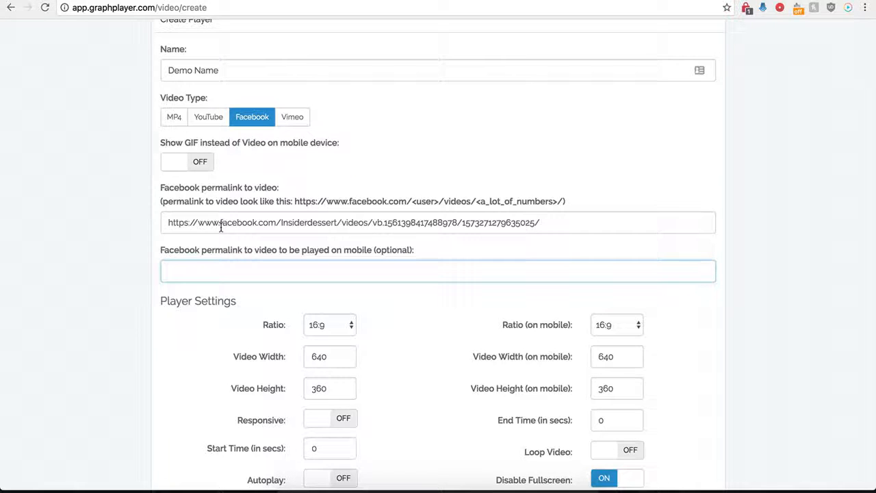
{"action": "left_click_drag", "start_coordinate": [248, 221], "coordinate": [381, 220]}
{"action": "key", "text": "Tab"}
{"action": "left_click_drag", "start_coordinate": [189, 223], "coordinate": [388, 221]}
{"action": "left_click", "coordinate": [287, 271]}
Step: Look through the desktop and mobile ratio options, keeping 16:9 for both
{"action": "scroll", "coordinate": [182, 336], "scroll_direction": "down", "scroll_amount": 1}
{"action": "scroll", "coordinate": [182, 336], "scroll_direction": "down", "scroll_amount": 4}
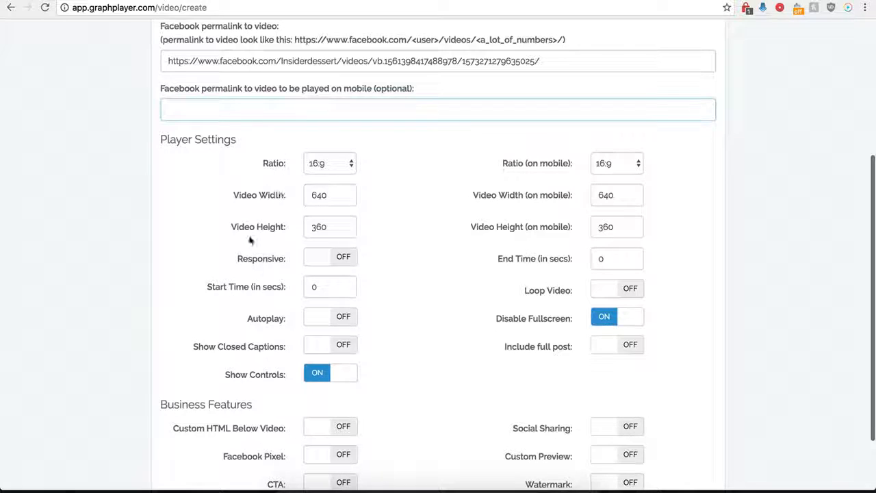
{"action": "left_click", "coordinate": [345, 165]}
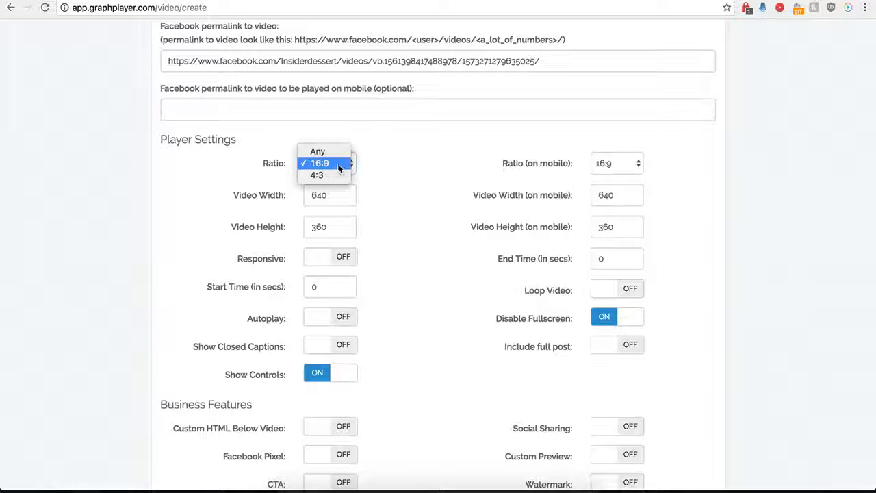
{"action": "left_click", "coordinate": [324, 166]}
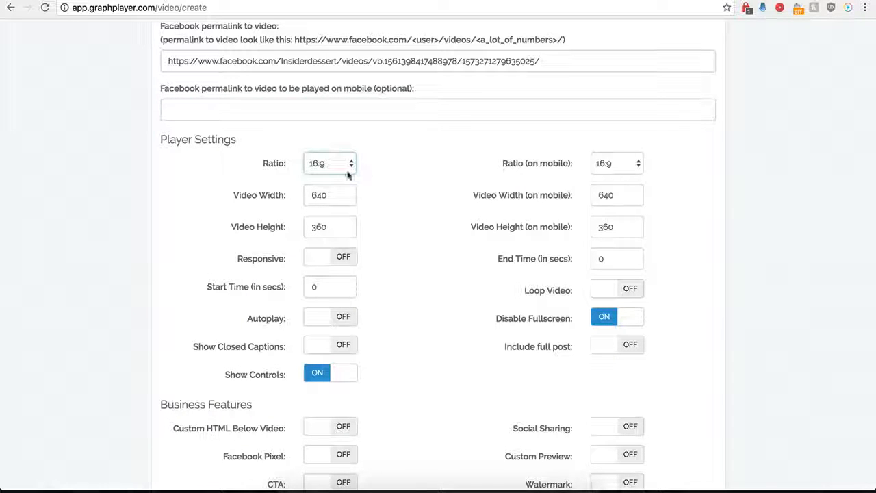
{"action": "left_click", "coordinate": [610, 169]}
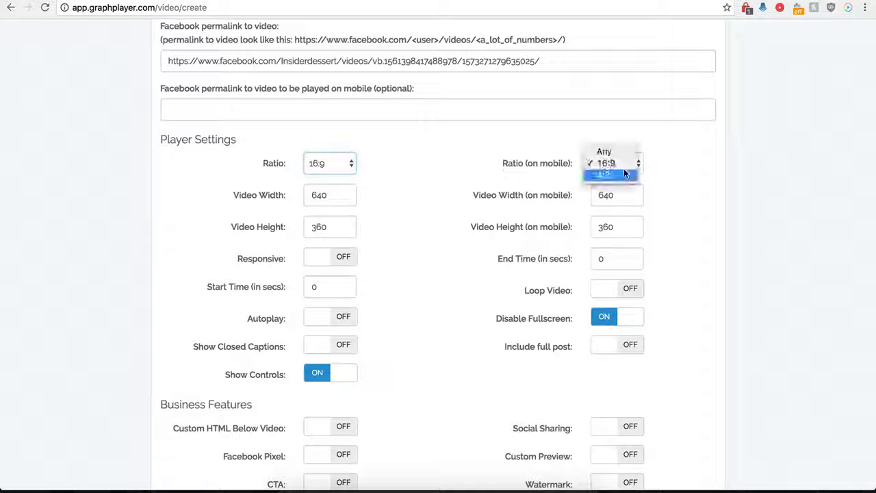
{"action": "left_click", "coordinate": [498, 163]}
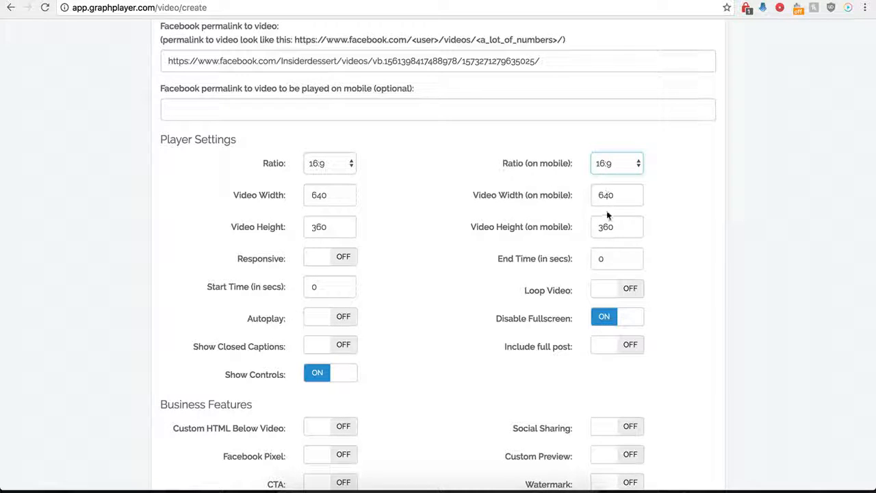
Step: Turn on the Responsive option to view its aspect and scale settings, and turn it back off
{"action": "left_click", "coordinate": [350, 258]}
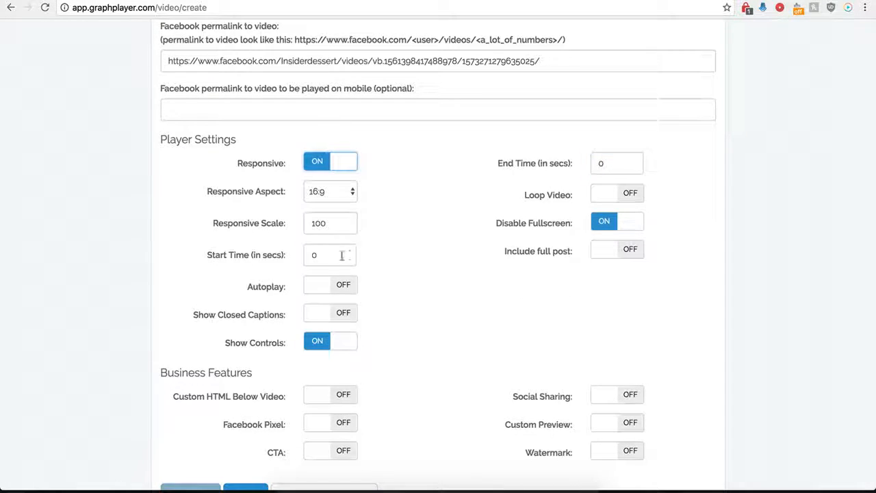
{"action": "left_click", "coordinate": [315, 167]}
{"action": "left_click", "coordinate": [345, 256]}
{"action": "left_click", "coordinate": [318, 167]}
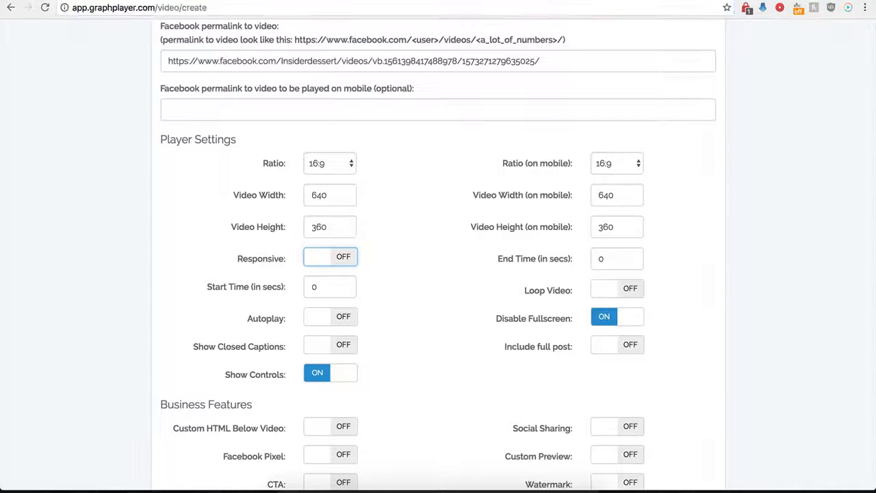
Step: Set the video's start time to 1 second and its end time to 30 seconds
{"action": "left_click", "coordinate": [326, 291]}
{"action": "double_click", "coordinate": [324, 293]}
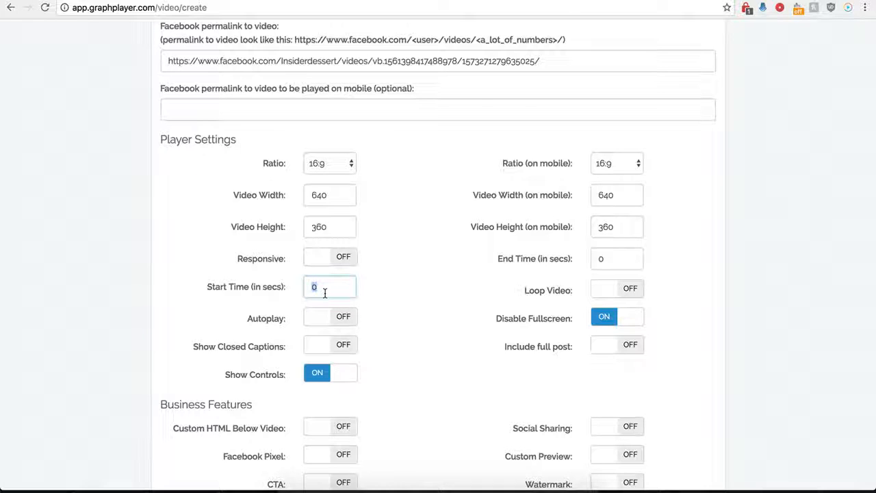
{"action": "type", "text": "1"}
{"action": "double_click", "coordinate": [601, 258]}
{"action": "type", "text": "30"}
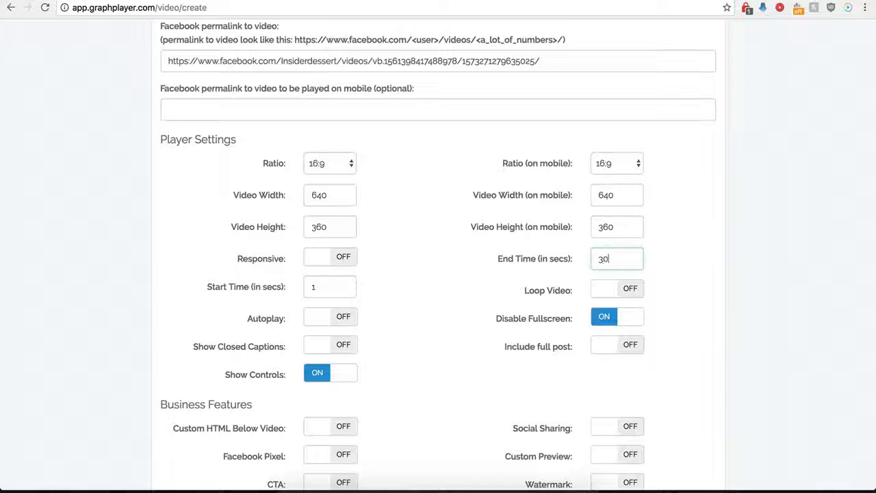
{"action": "left_click", "coordinate": [432, 278]}
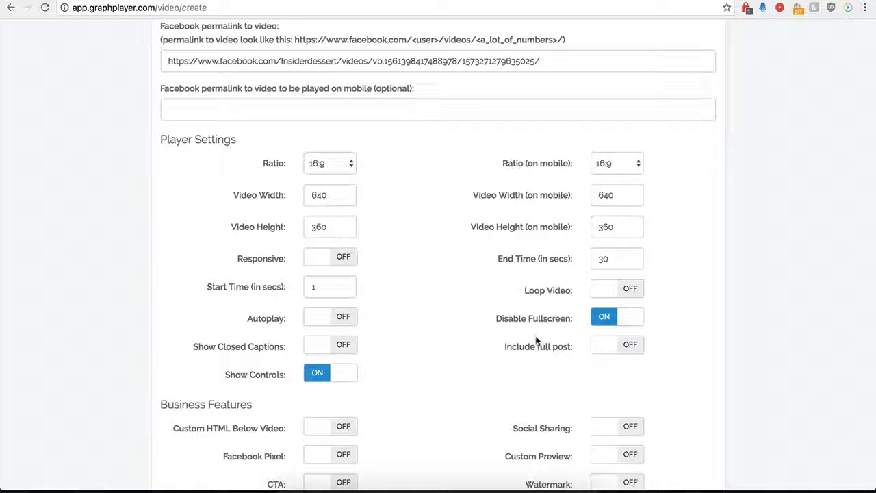
Step: Turn on the Include full post option and turn it back off
{"action": "scroll", "coordinate": [454, 298], "scroll_direction": "up", "scroll_amount": 1}
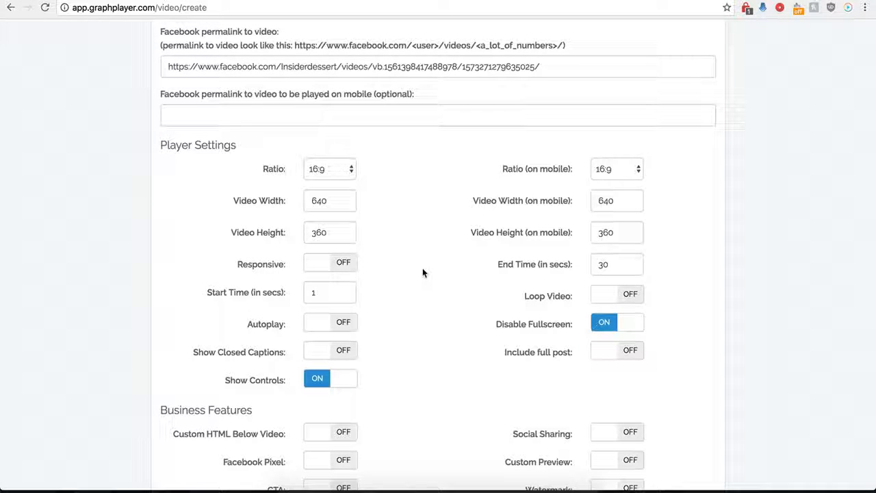
{"action": "left_click", "coordinate": [625, 363]}
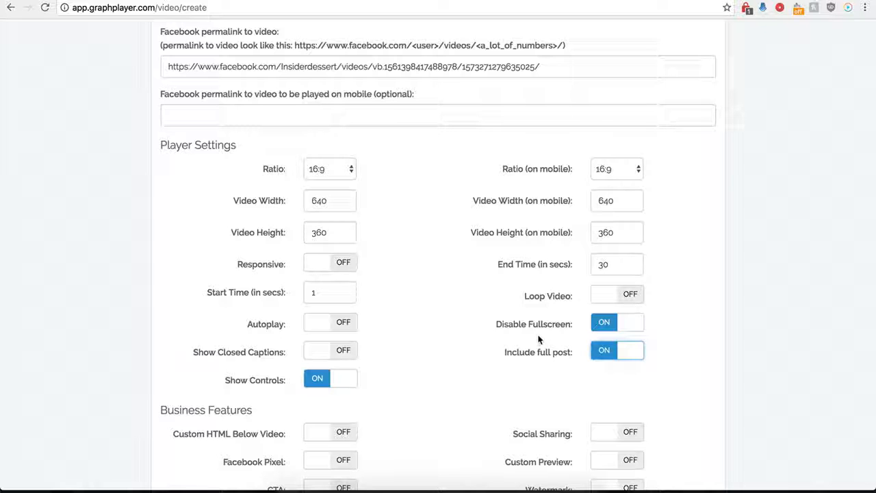
{"action": "left_click", "coordinate": [603, 360]}
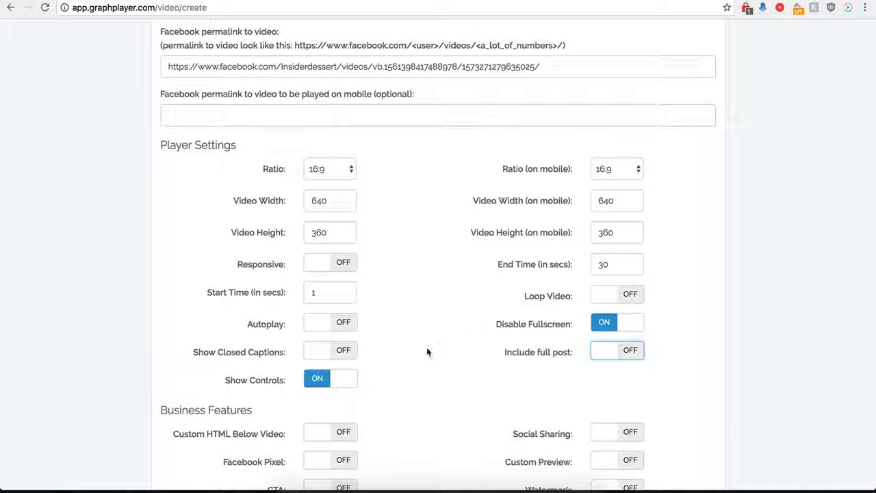
Step: Save the player and copy its secure script code
{"action": "scroll", "coordinate": [426, 350], "scroll_direction": "down", "scroll_amount": 3}
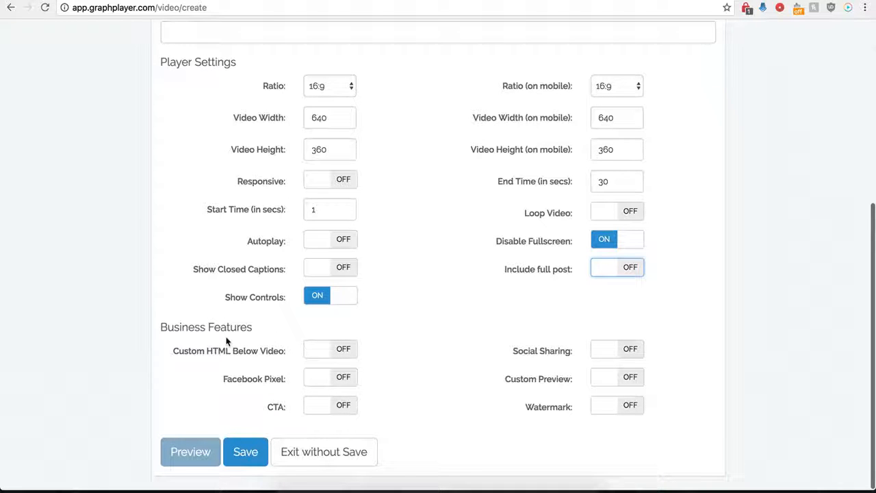
{"action": "left_click", "coordinate": [245, 454]}
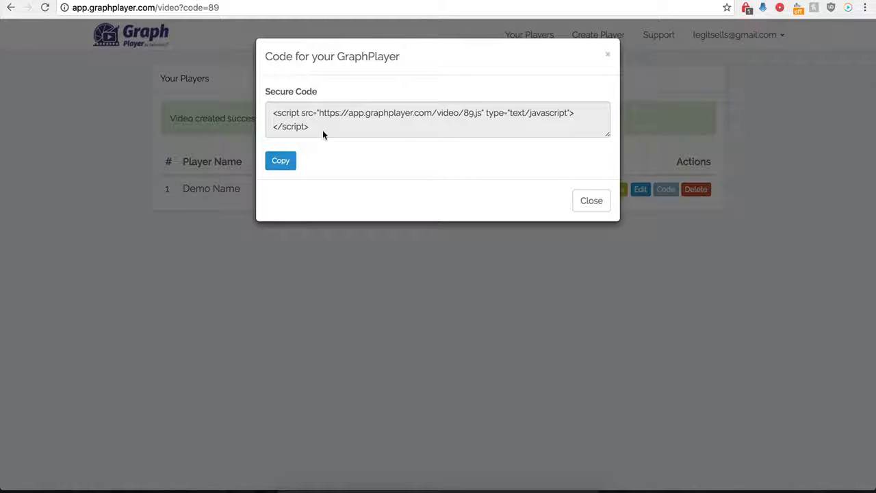
{"action": "left_click_drag", "start_coordinate": [322, 129], "coordinate": [269, 114]}
{"action": "key", "text": "ctrl+c"}
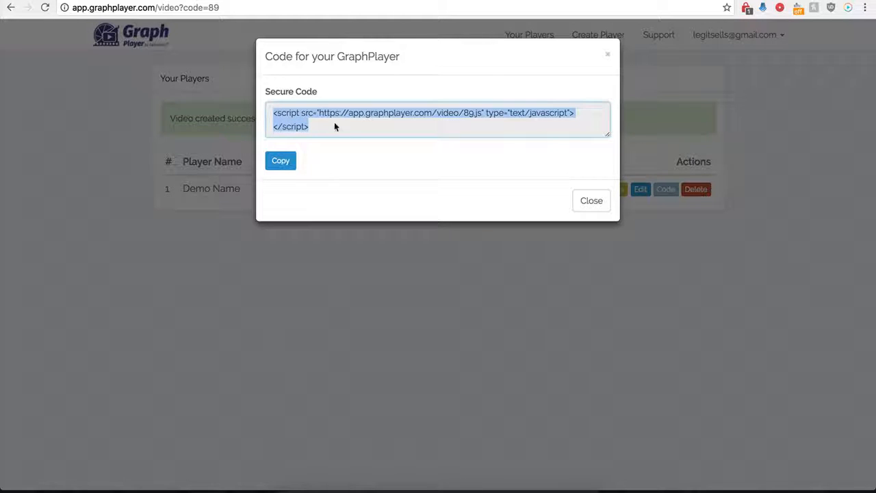
Step: Switch to the WordPress editor, paste the player's script code into the "Hello world!" post's text, and update the post
{"action": "left_click", "coordinate": [233, 0]}
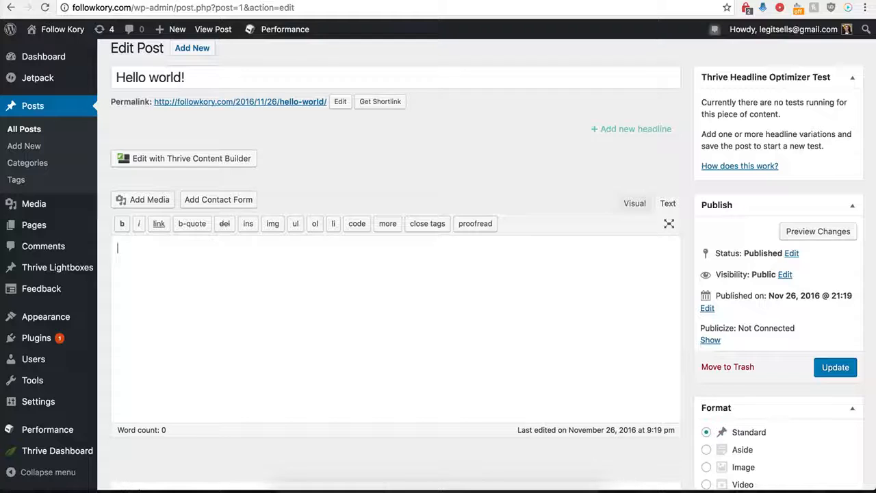
{"action": "key", "text": "ctrl+v"}
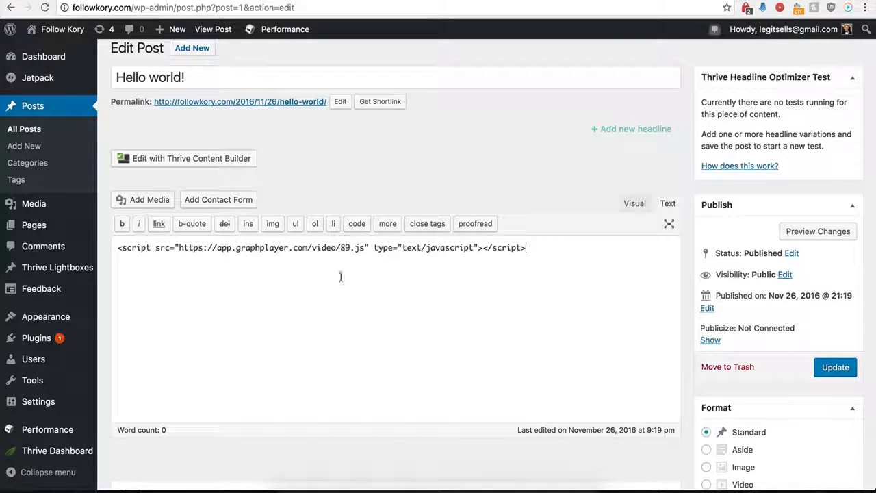
{"action": "left_click", "coordinate": [836, 370]}
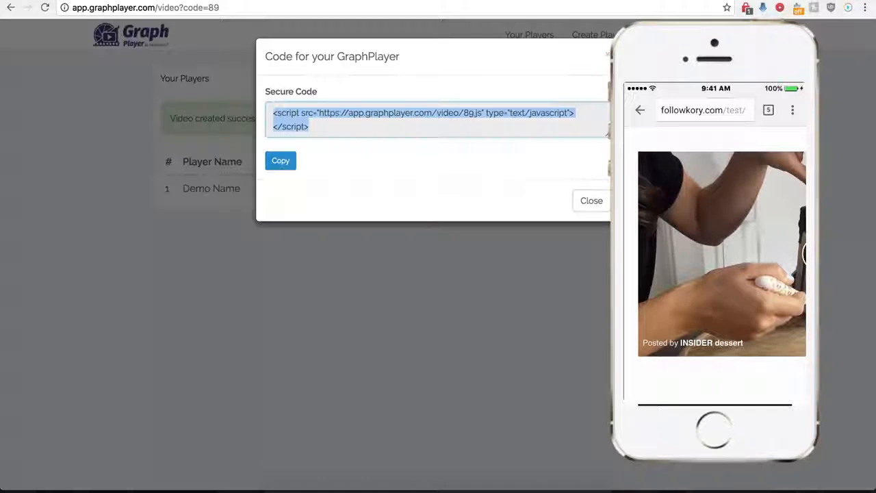
Step: Return to GraphPlayer, open the Demo Name player for editing, and enable showing a GIF instead of the video on mobile devices
{"action": "left_click", "coordinate": [582, 206]}
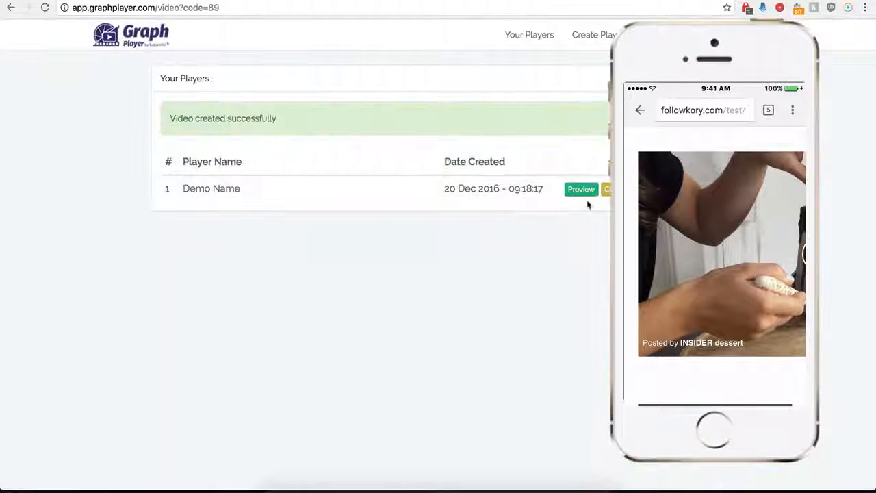
{"action": "left_click", "coordinate": [607, 189]}
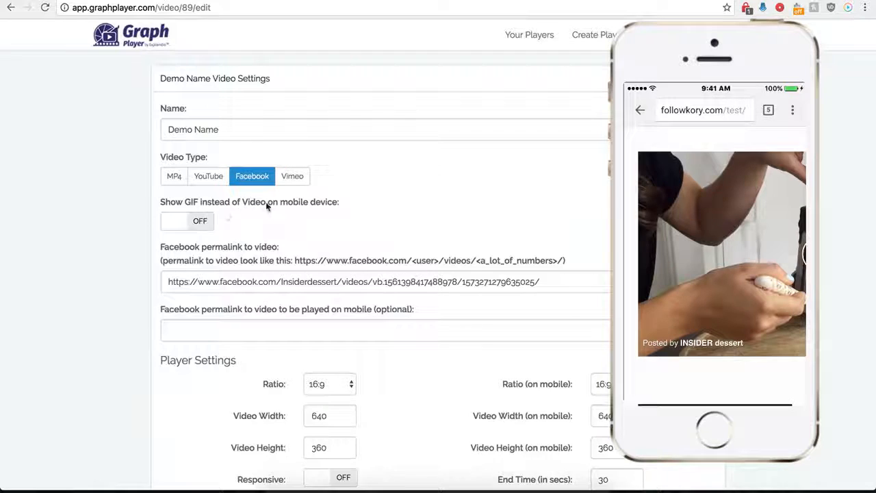
{"action": "left_click", "coordinate": [203, 221]}
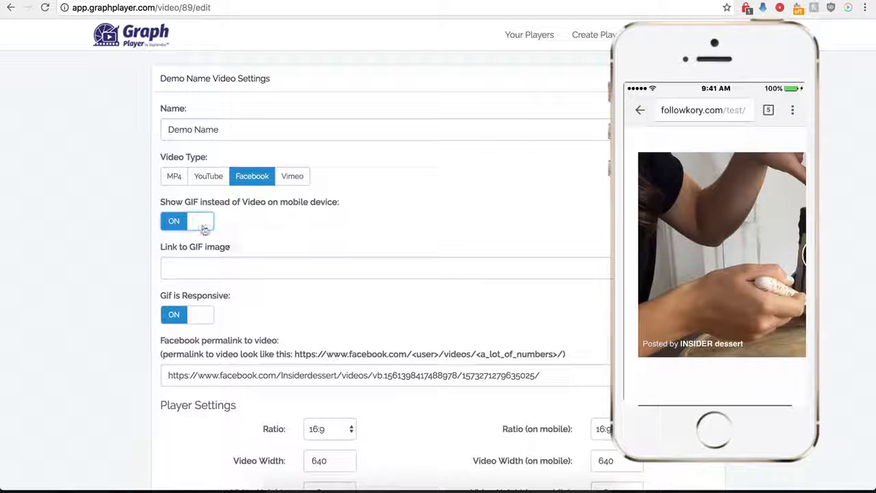
{"action": "left_click", "coordinate": [205, 268]}
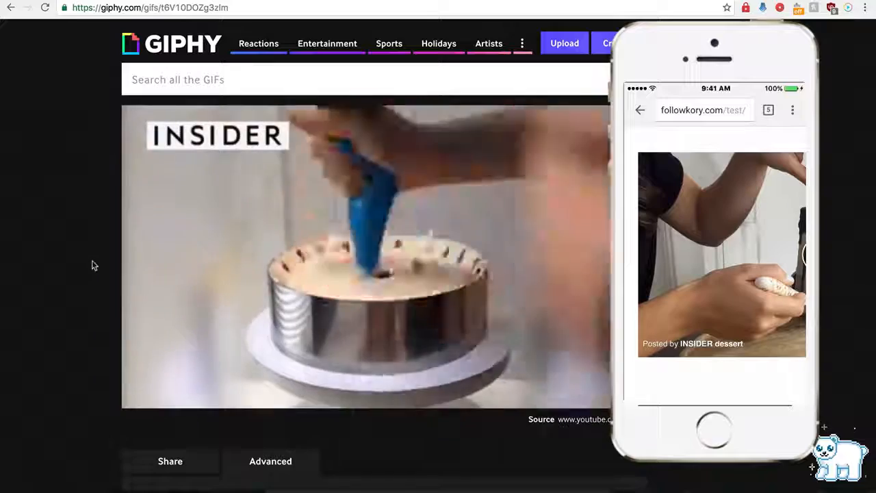
{"action": "scroll", "coordinate": [91, 280], "scroll_direction": "down", "scroll_amount": 2}
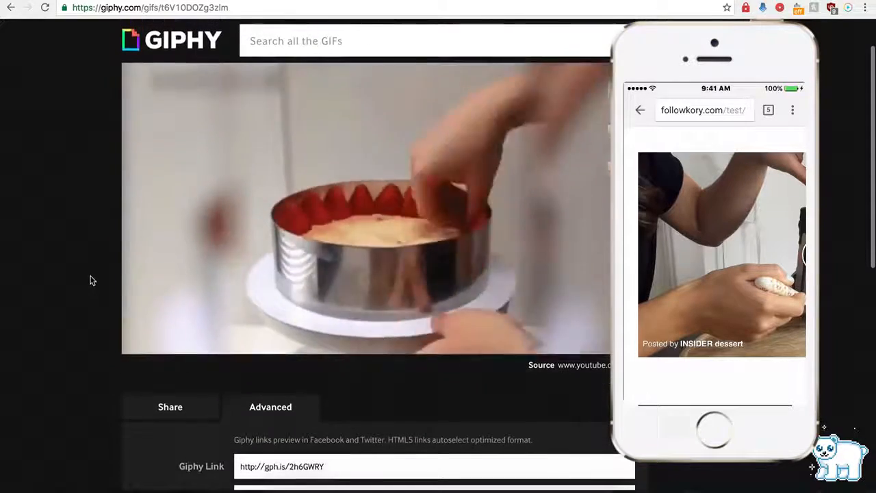
{"action": "scroll", "coordinate": [206, 288], "scroll_direction": "down", "scroll_amount": 4}
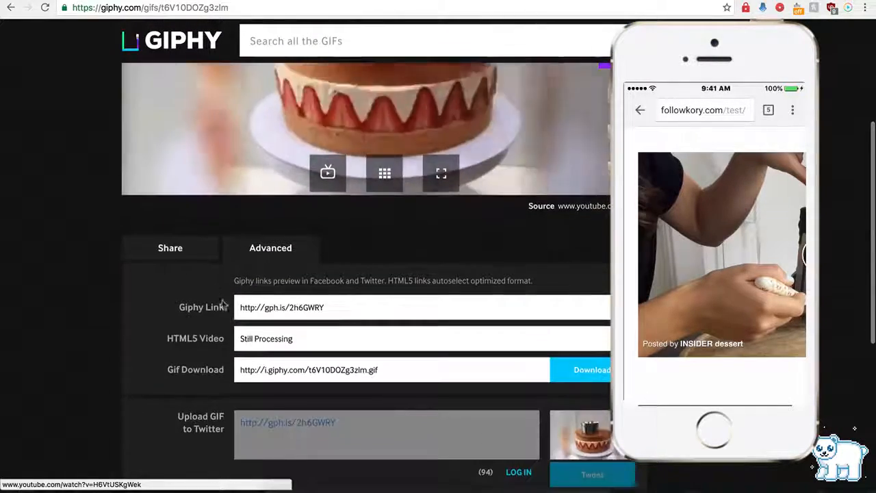
{"action": "left_click", "coordinate": [271, 309]}
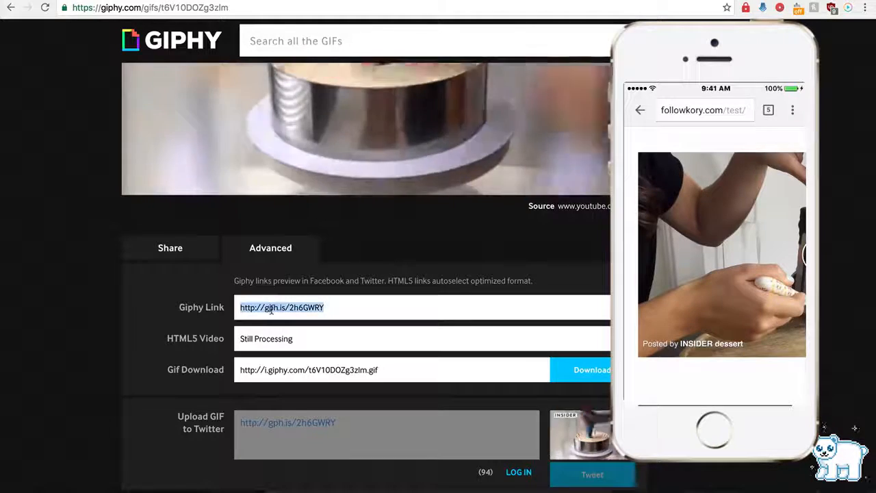
Step: Return to GraphPlayer, paste the GIF link as the Demo Name player's Link to GIF image, and save the player
{"action": "left_click", "coordinate": [287, 1]}
{"action": "left_click", "coordinate": [226, 268]}
{"action": "type", "text": "http://gph.is/2nSGWRY"}
{"action": "scroll", "coordinate": [130, 336], "scroll_direction": "down", "scroll_amount": 10}
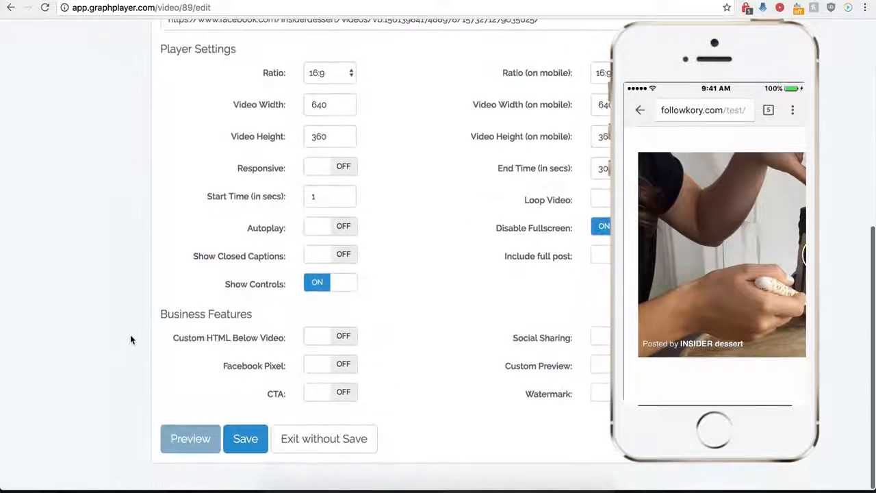
{"action": "left_click", "coordinate": [245, 452]}
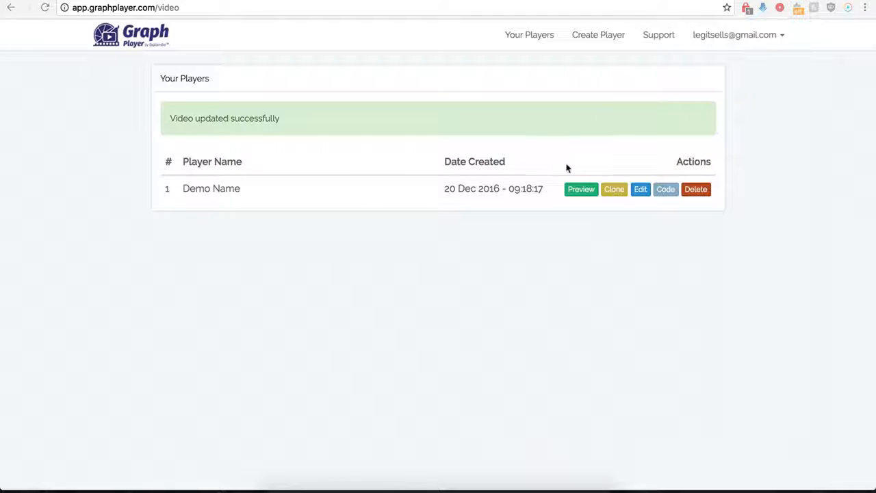
Step: Open the Demo Name player for editing, turn on Include full post, and save the player
{"action": "left_click", "coordinate": [640, 191]}
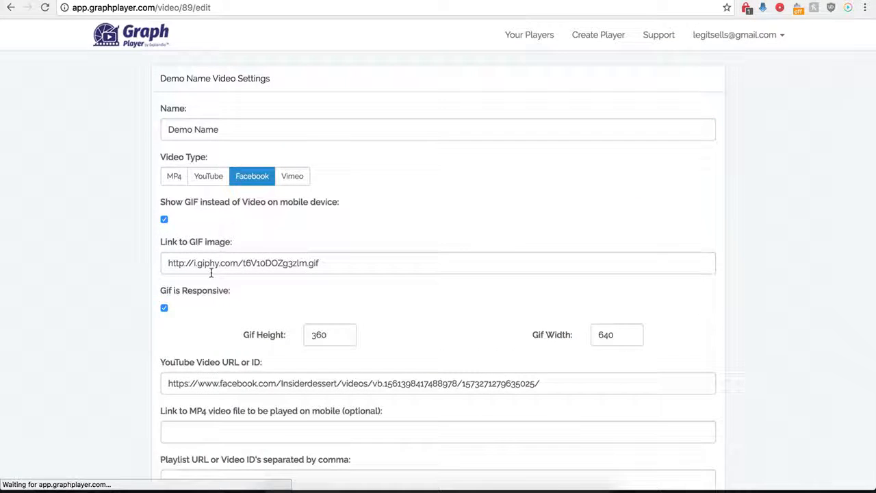
{"action": "scroll", "coordinate": [145, 331], "scroll_direction": "down", "scroll_amount": 3}
{"action": "scroll", "coordinate": [146, 331], "scroll_direction": "down", "scroll_amount": 5}
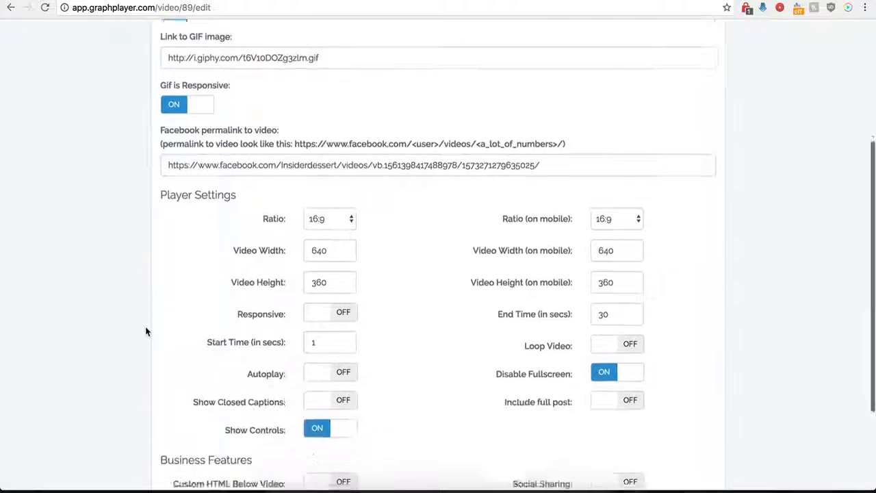
{"action": "scroll", "coordinate": [146, 331], "scroll_direction": "down", "scroll_amount": 1}
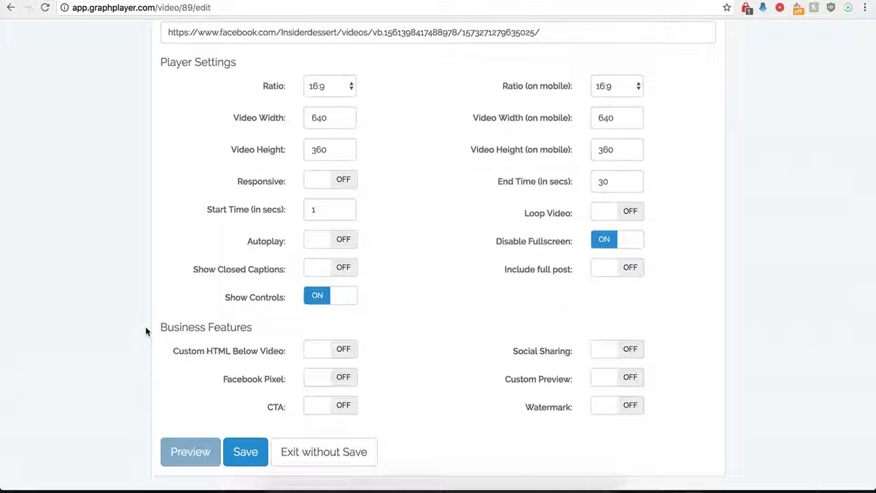
{"action": "left_click", "coordinate": [630, 270]}
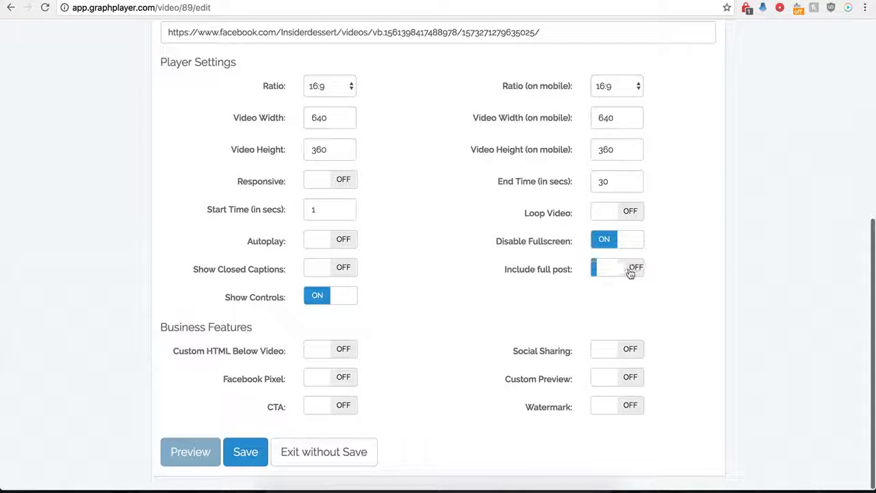
{"action": "left_click", "coordinate": [241, 453]}
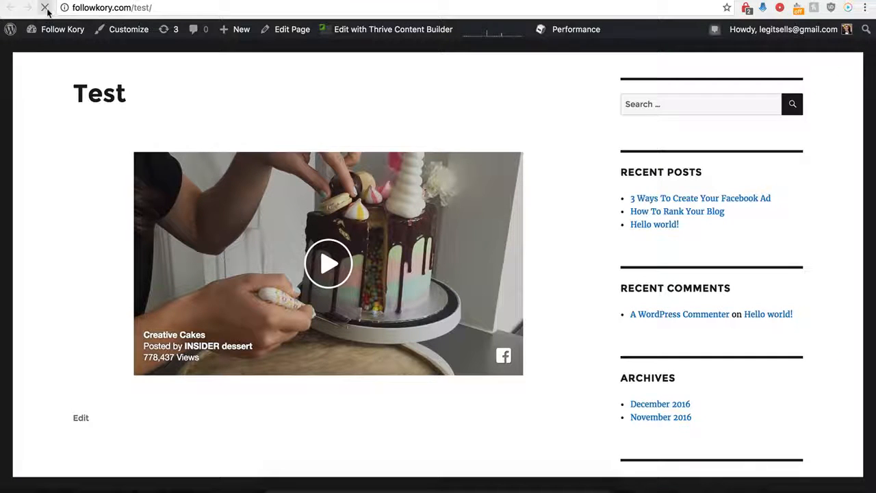
Step: Switch to the WordPress Test page, reload it, and inspect the caption and the like, comment and share links under the video
{"action": "left_click", "coordinate": [44, 8]}
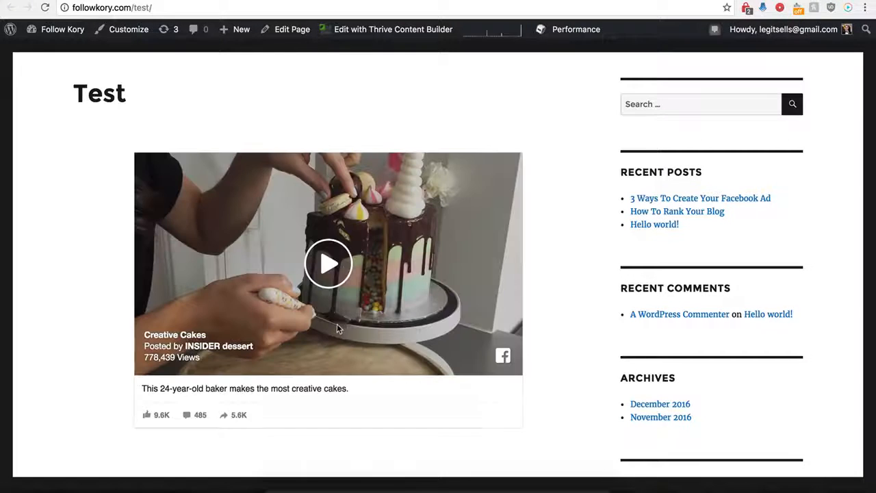
{"action": "scroll", "coordinate": [117, 405], "scroll_direction": "down", "scroll_amount": 1}
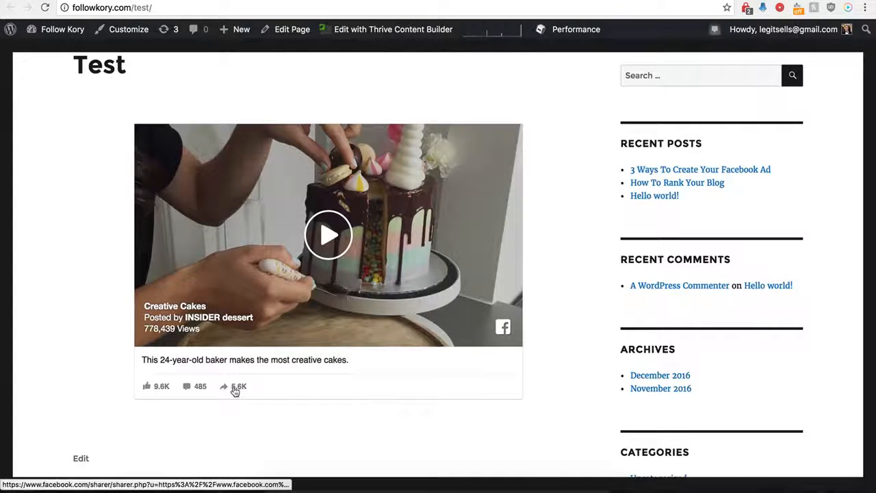
{"action": "left_click", "coordinate": [189, 388]}
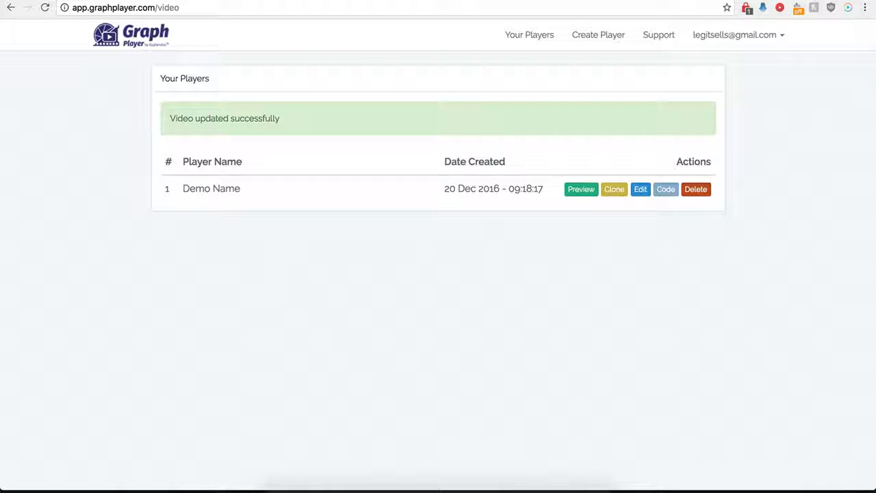
Step: Return to GraphPlayer, open the Demo Name player for editing, and turn on Custom HTML Below Video
{"action": "left_click", "coordinate": [641, 191]}
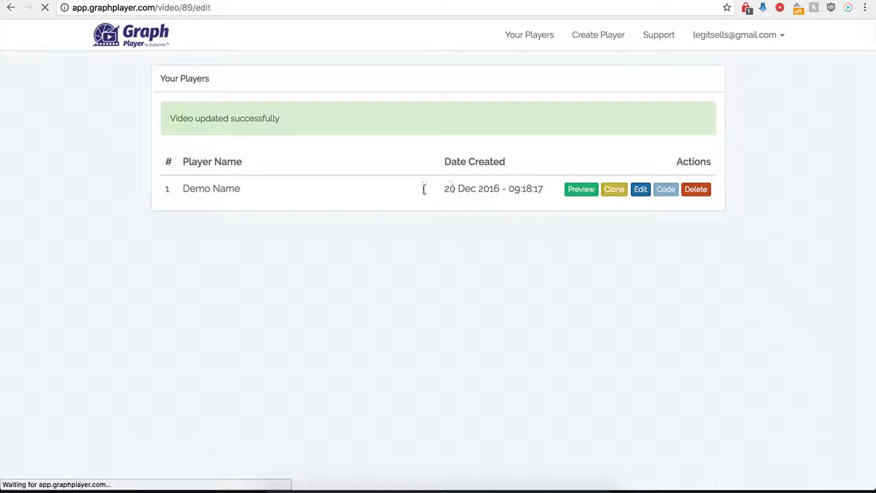
{"action": "scroll", "coordinate": [190, 339], "scroll_direction": "down", "scroll_amount": 5}
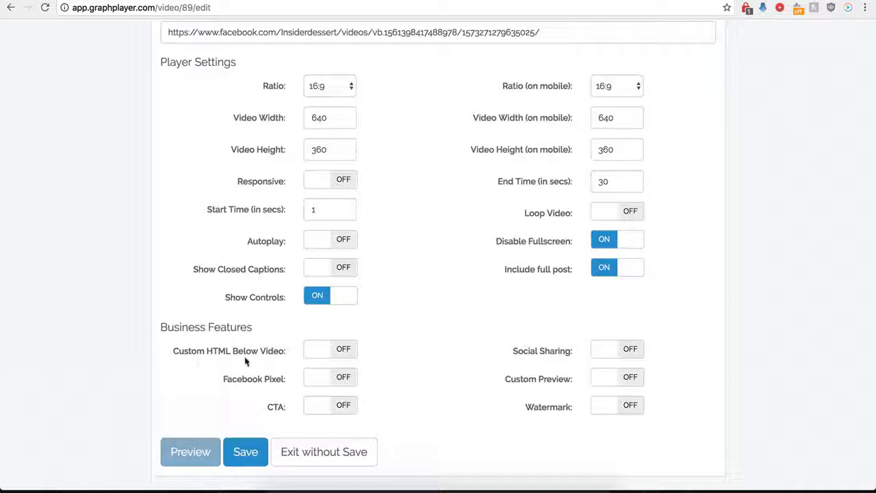
{"action": "left_click", "coordinate": [314, 350]}
{"action": "scroll", "coordinate": [370, 376], "scroll_direction": "down", "scroll_amount": 3}
{"action": "left_click", "coordinate": [321, 269]}
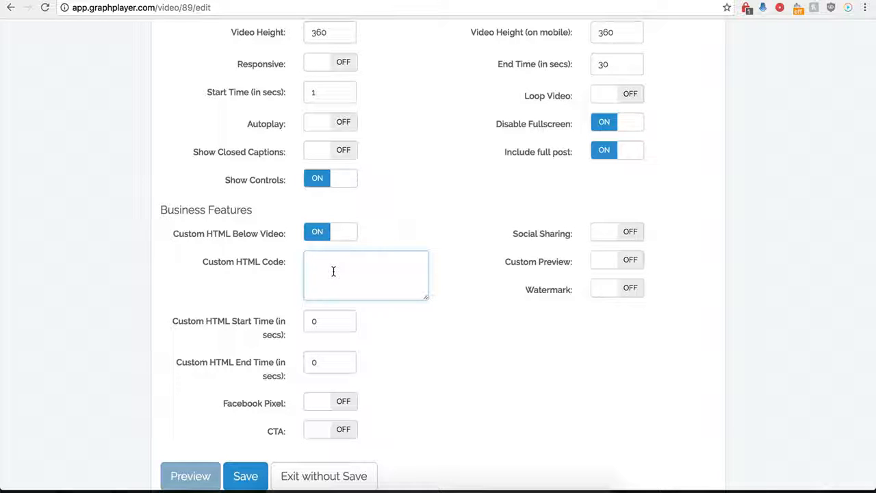
Step: Set the Custom HTML Start Time to 120 seconds
{"action": "double_click", "coordinate": [325, 325]}
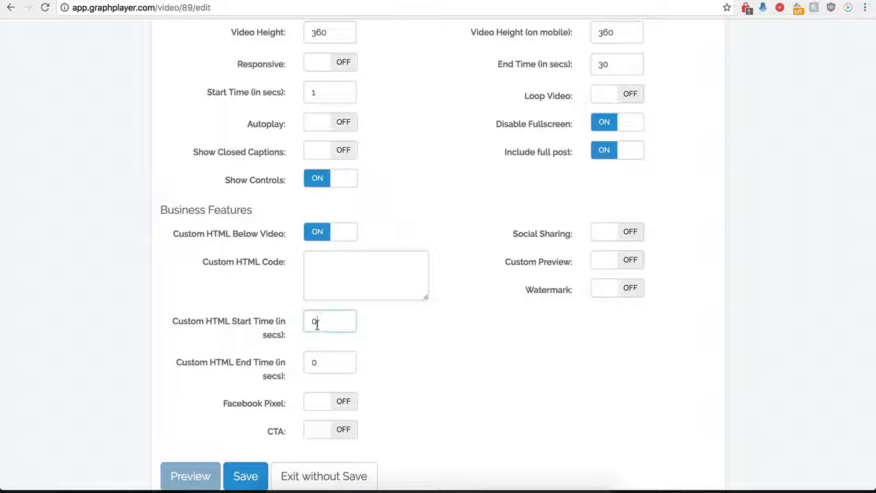
{"action": "double_click", "coordinate": [330, 362]}
{"action": "left_click", "coordinate": [340, 273]}
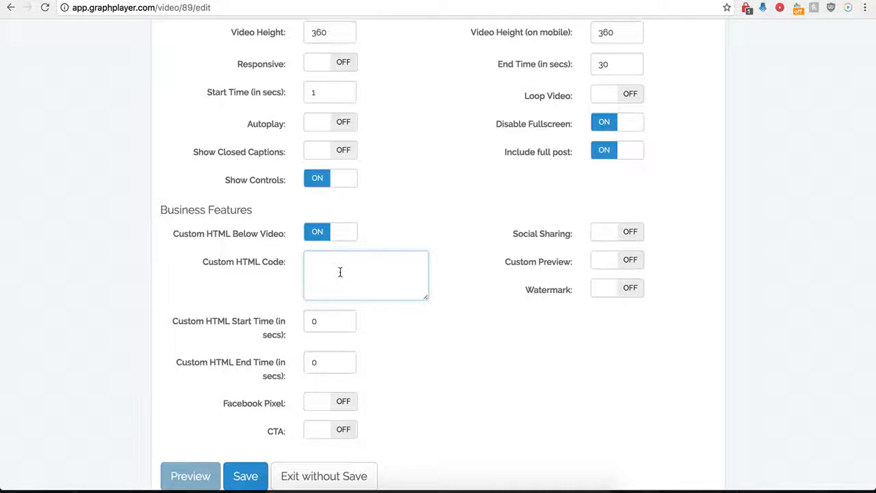
{"action": "scroll", "coordinate": [341, 272], "scroll_direction": "up", "scroll_amount": 5}
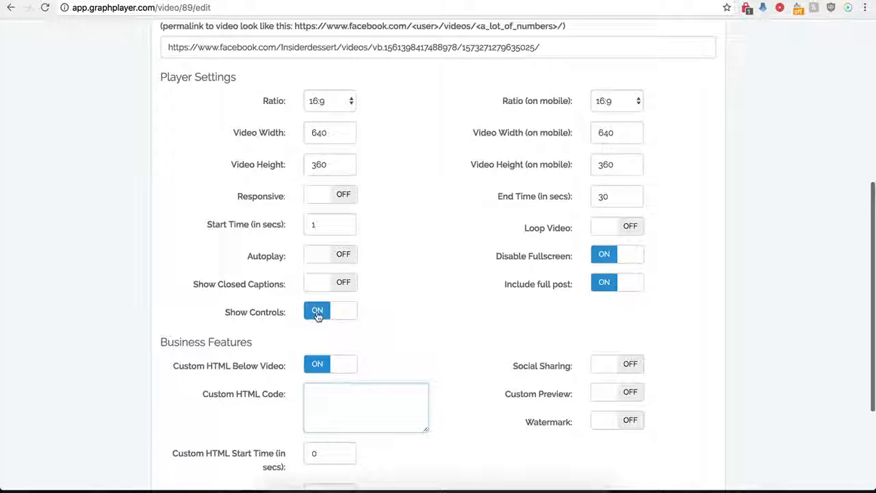
{"action": "scroll", "coordinate": [322, 315], "scroll_direction": "down", "scroll_amount": 4}
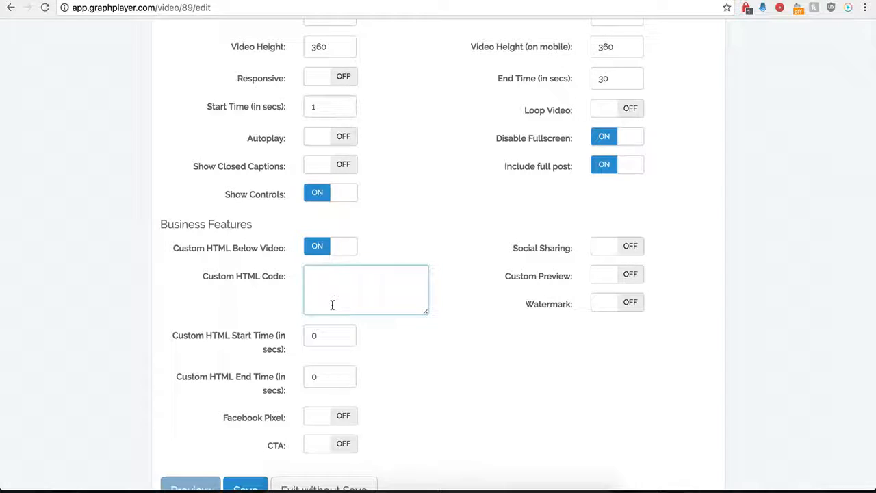
{"action": "double_click", "coordinate": [306, 335]}
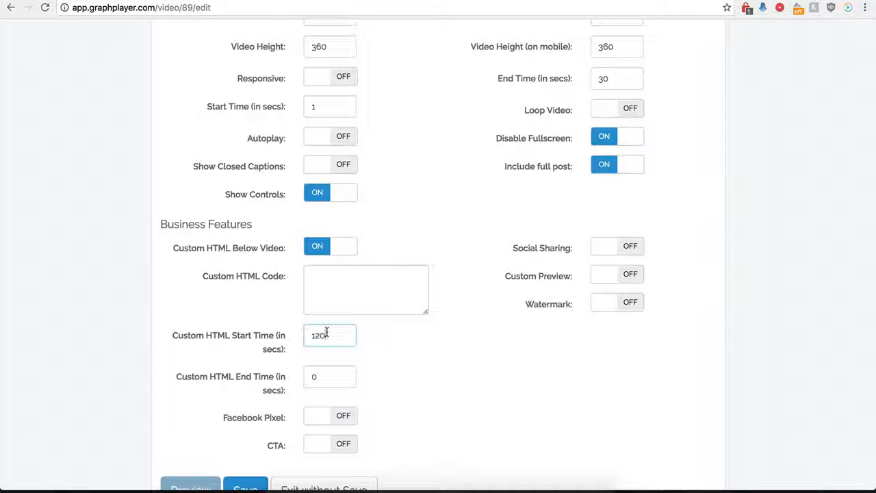
{"action": "left_click", "coordinate": [322, 279]}
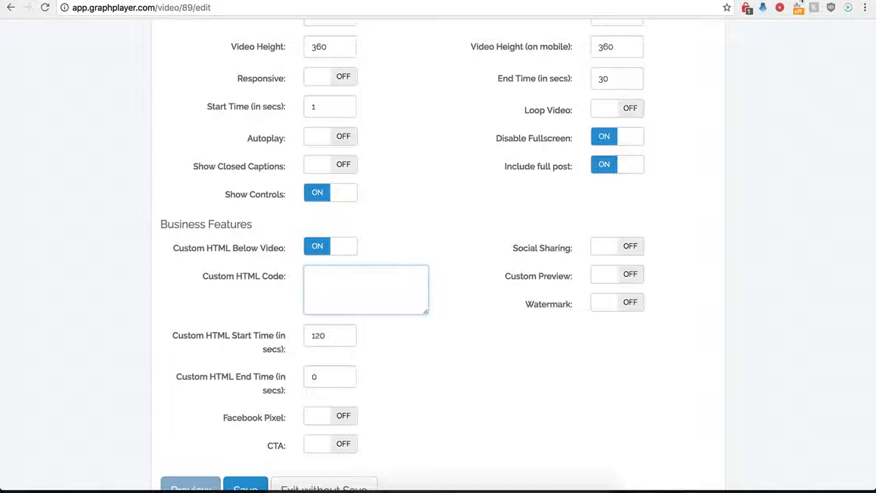
{"action": "scroll", "coordinate": [388, 284], "scroll_direction": "down", "scroll_amount": 1}
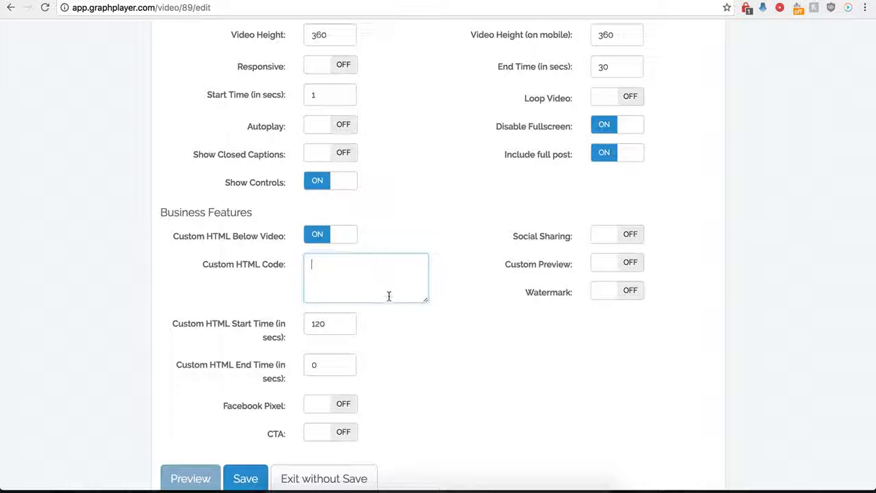
{"action": "type", "text": "<center><img src=\"http://kompozer-tutorial.com/BootGifts/Buttons/Buy%20Now%20Buttons/buy-now-button-16.png\"></center>"}
{"action": "left_click_drag", "start_coordinate": [426, 299], "coordinate": [455, 341]}
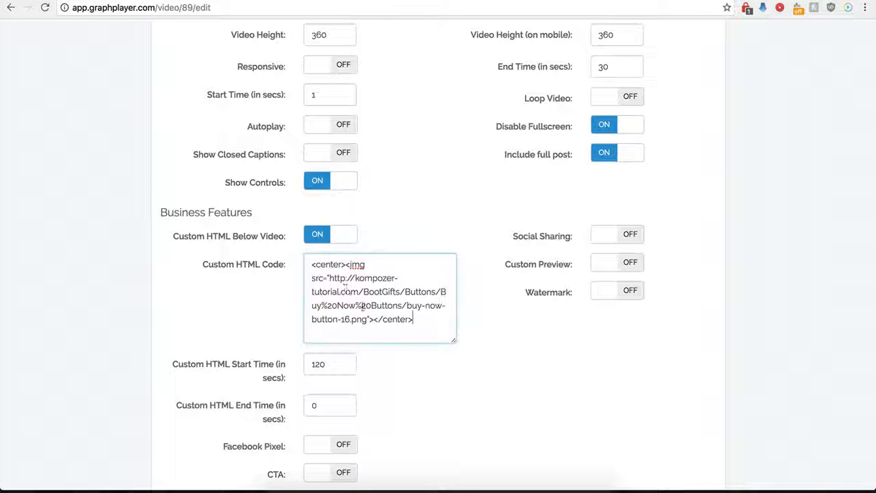
{"action": "left_click", "coordinate": [334, 349]}
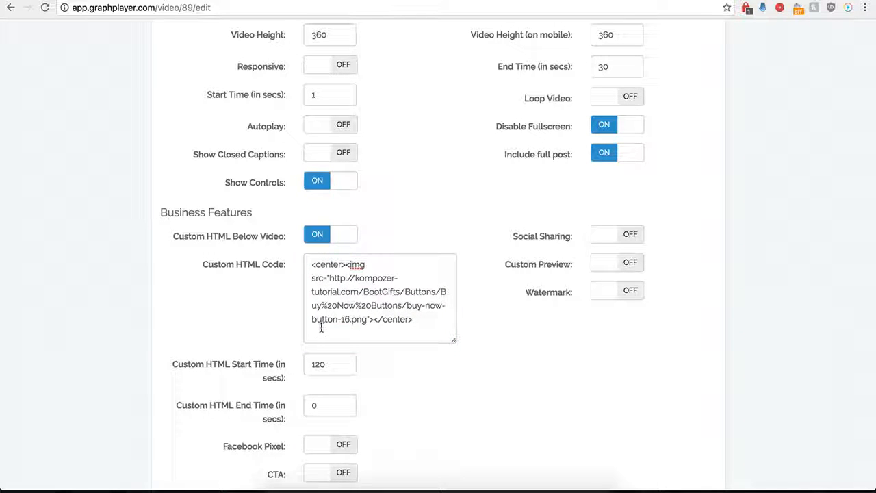
Step: Set the Custom HTML Start Time to 0 seconds and save the player
{"action": "double_click", "coordinate": [318, 365]}
{"action": "type", "text": "0"}
{"action": "left_click", "coordinate": [409, 408]}
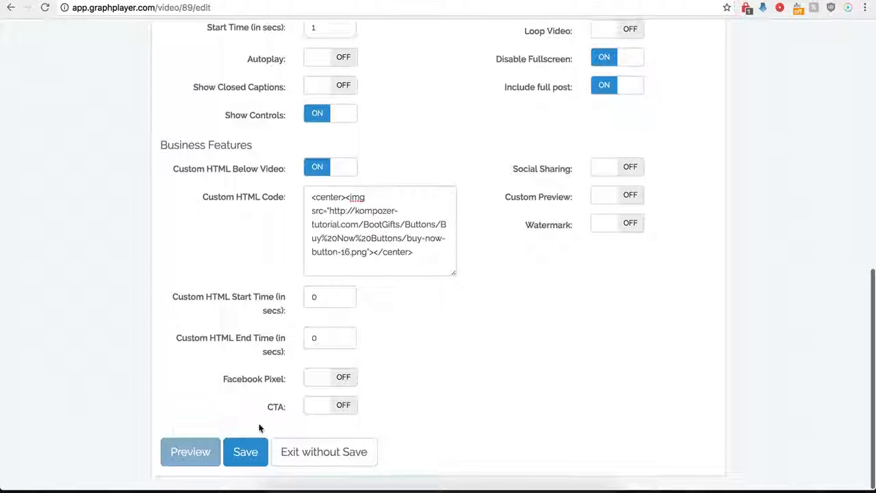
{"action": "left_click", "coordinate": [246, 451]}
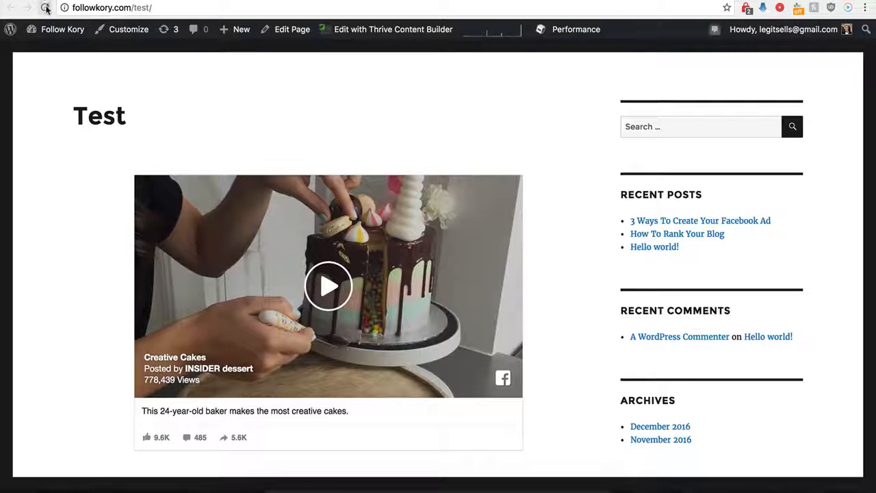
Step: Reload the WordPress Test page and examine the Buy Now image placed below the embedded video
{"action": "left_click", "coordinate": [46, 8]}
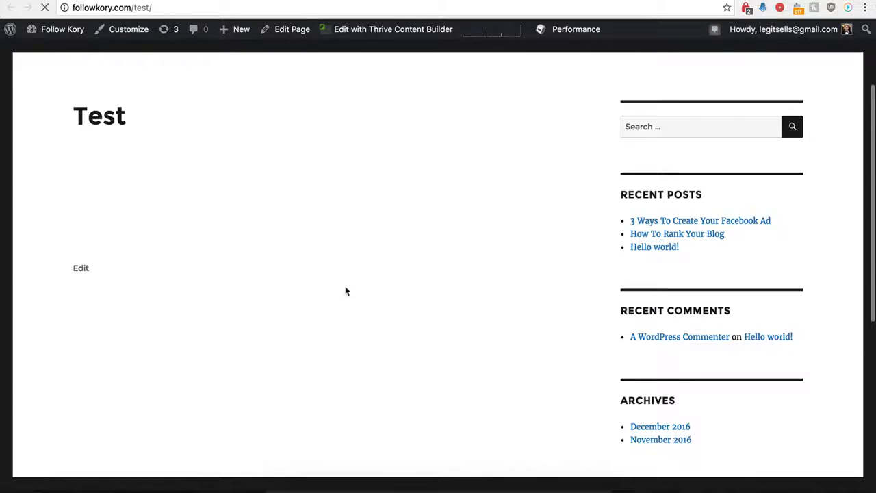
{"action": "scroll", "coordinate": [313, 309], "scroll_direction": "down", "scroll_amount": 2}
{"action": "scroll", "coordinate": [313, 309], "scroll_direction": "down", "scroll_amount": 5}
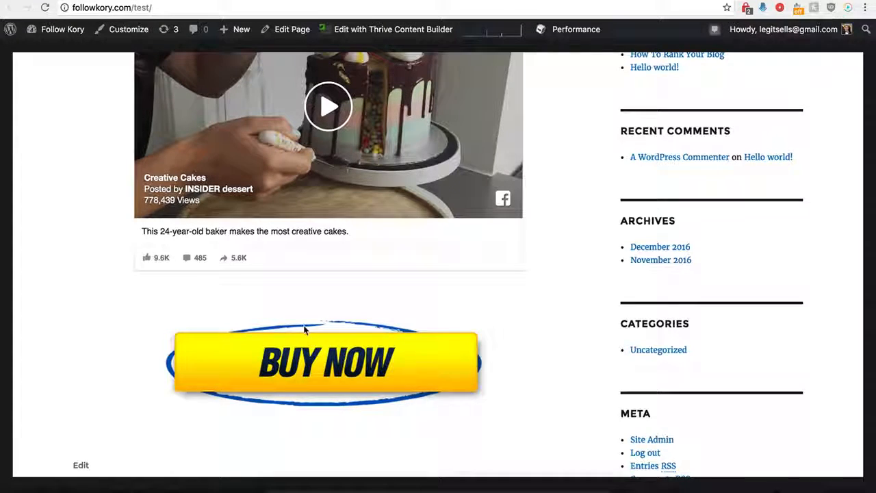
{"action": "scroll", "coordinate": [306, 330], "scroll_direction": "up", "scroll_amount": 2}
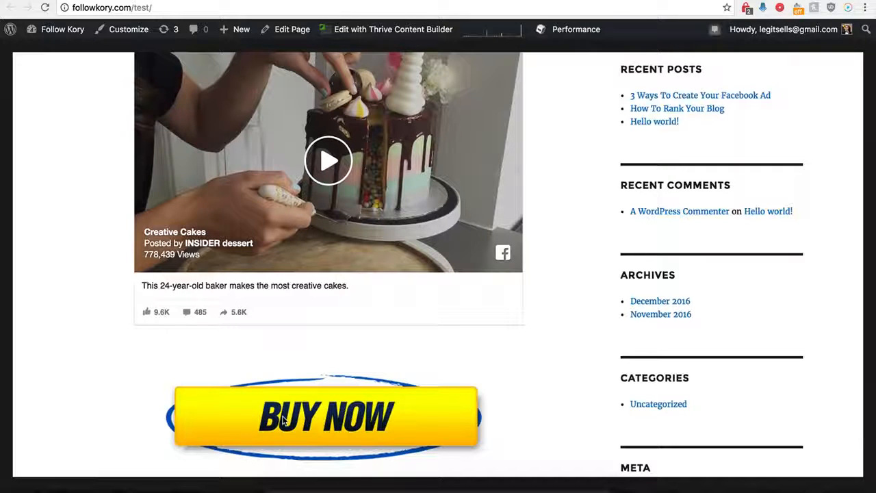
{"action": "scroll", "coordinate": [295, 397], "scroll_direction": "up", "scroll_amount": 2}
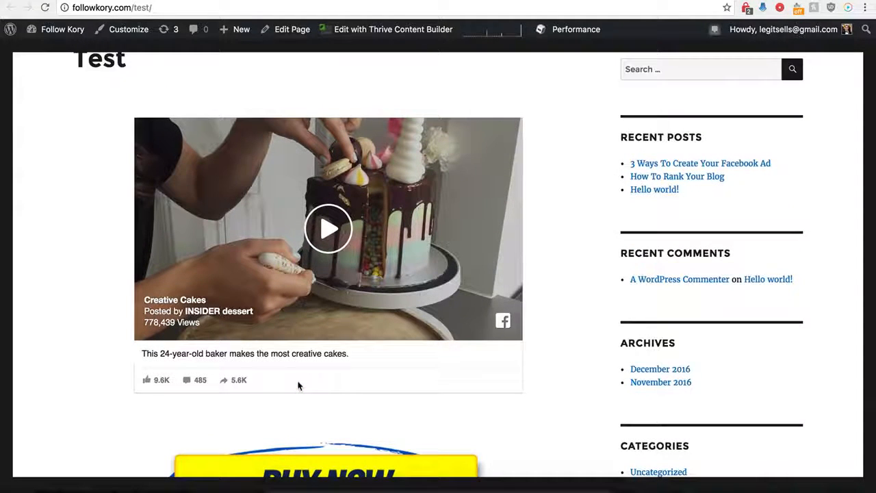
{"action": "scroll", "coordinate": [299, 385], "scroll_direction": "down", "scroll_amount": 1}
{"action": "scroll", "coordinate": [328, 260], "scroll_direction": "up", "scroll_amount": 2}
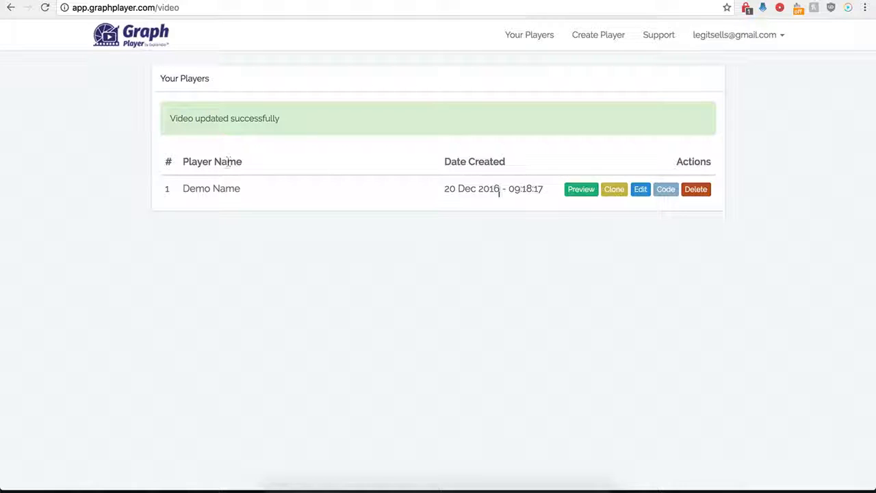
Step: Open the Demo Name player's settings for editing and turn off Custom HTML Below Video
{"action": "left_click", "coordinate": [638, 190]}
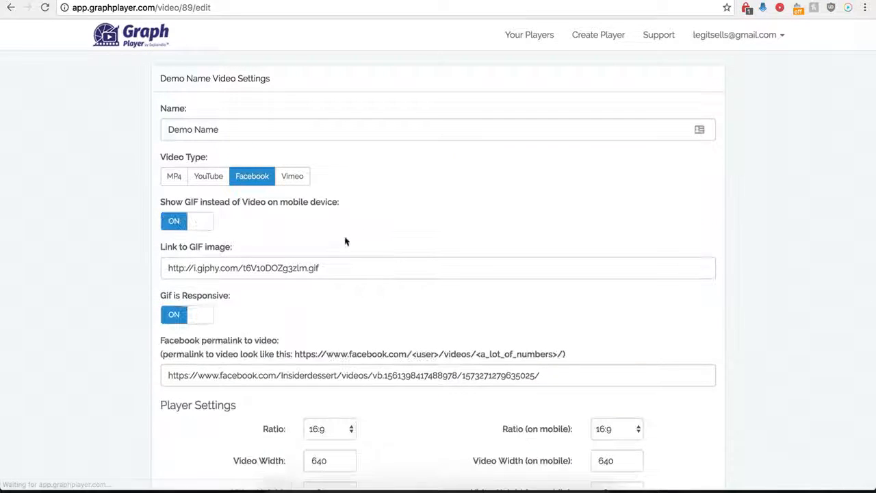
{"action": "scroll", "coordinate": [155, 368], "scroll_direction": "down", "scroll_amount": 6}
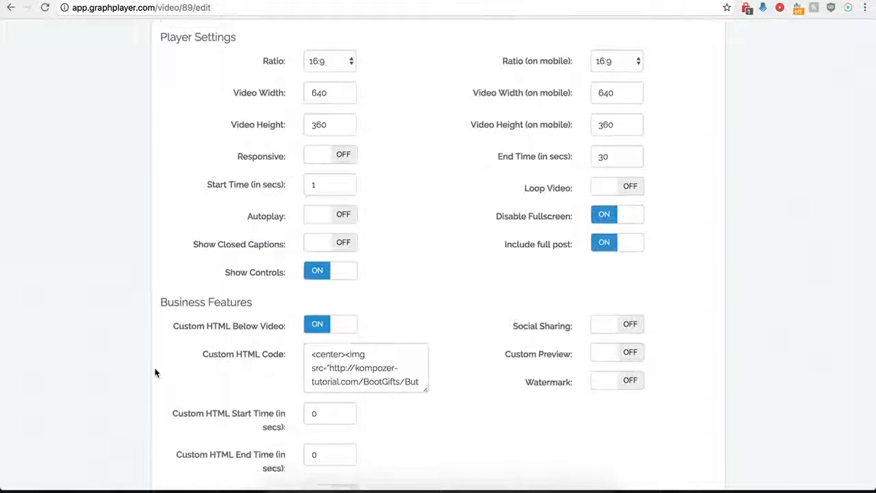
{"action": "scroll", "coordinate": [161, 357], "scroll_direction": "down", "scroll_amount": 1}
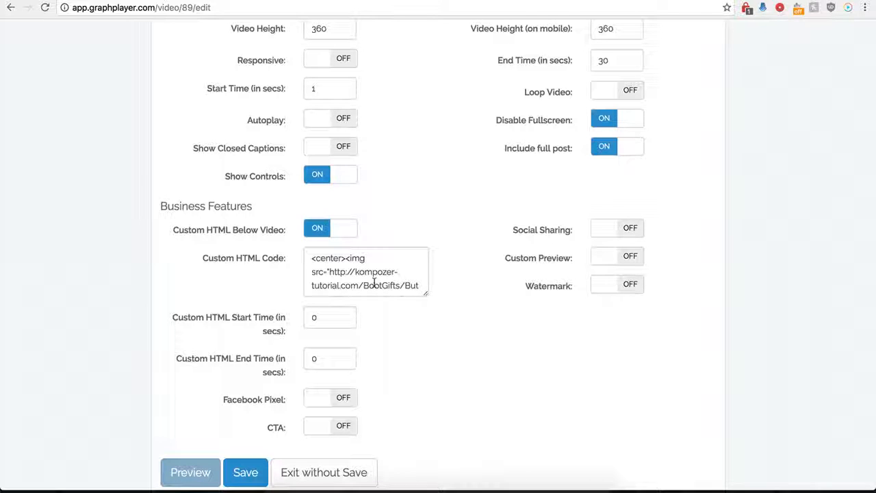
{"action": "left_click", "coordinate": [319, 230]}
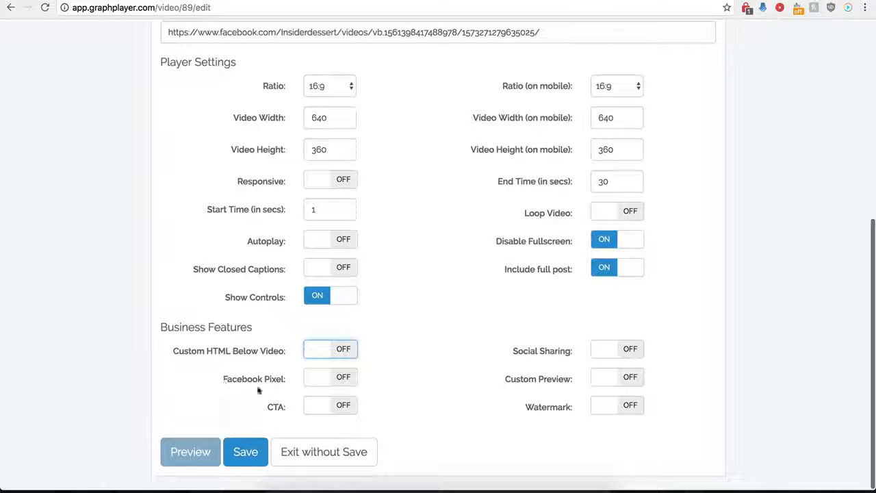
Step: Enable the Facebook Pixel to examine its code and timing fields, and disable it again
{"action": "left_click", "coordinate": [346, 382]}
{"action": "scroll", "coordinate": [318, 389], "scroll_direction": "down", "scroll_amount": 2}
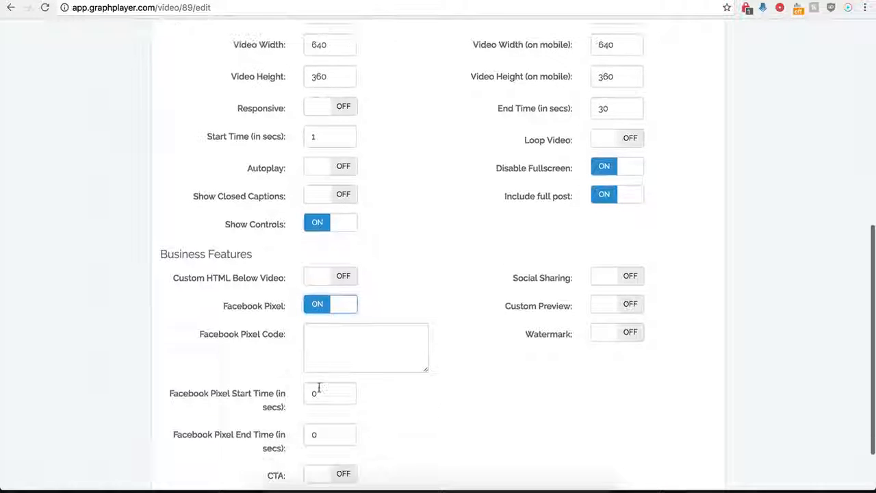
{"action": "scroll", "coordinate": [336, 350], "scroll_direction": "down", "scroll_amount": 1}
{"action": "left_click", "coordinate": [340, 316]}
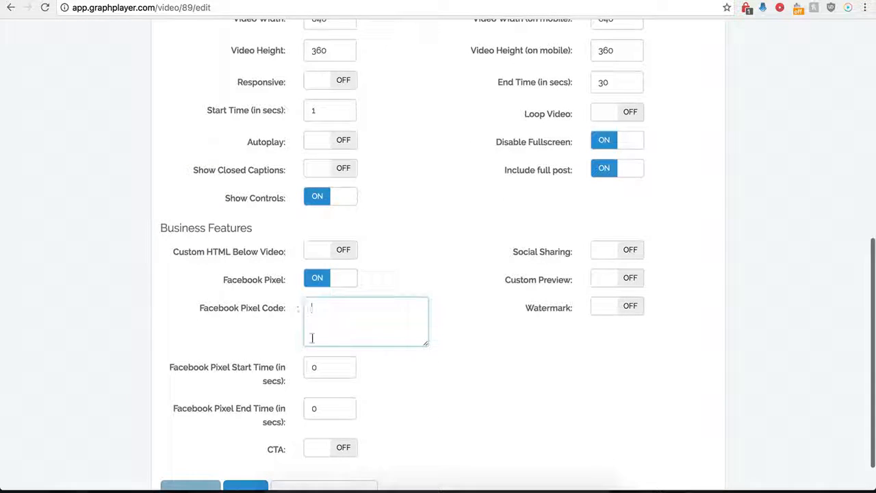
{"action": "left_click", "coordinate": [317, 279]}
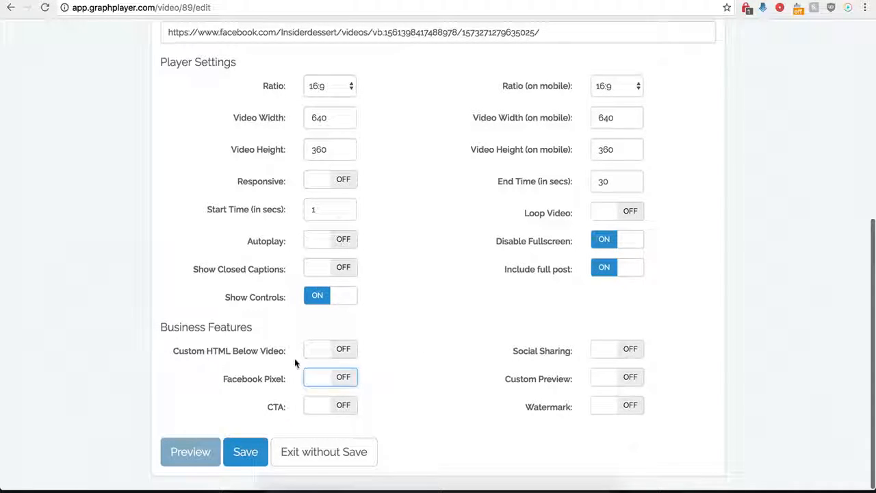
Step: Enable the CTA business feature and enter the kompozer-tutorial.com Buy Now image address as its image URL
{"action": "left_click", "coordinate": [342, 407]}
{"action": "scroll", "coordinate": [395, 434], "scroll_direction": "down", "scroll_amount": 4}
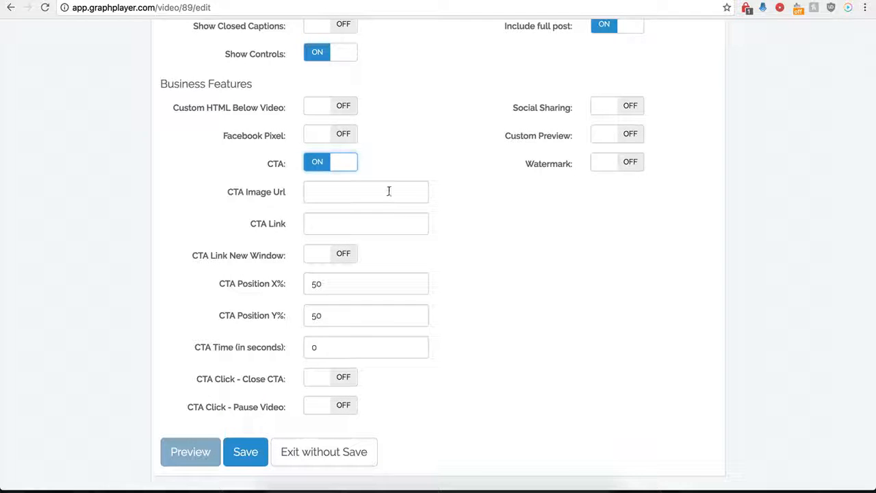
{"action": "left_click", "coordinate": [327, 190]}
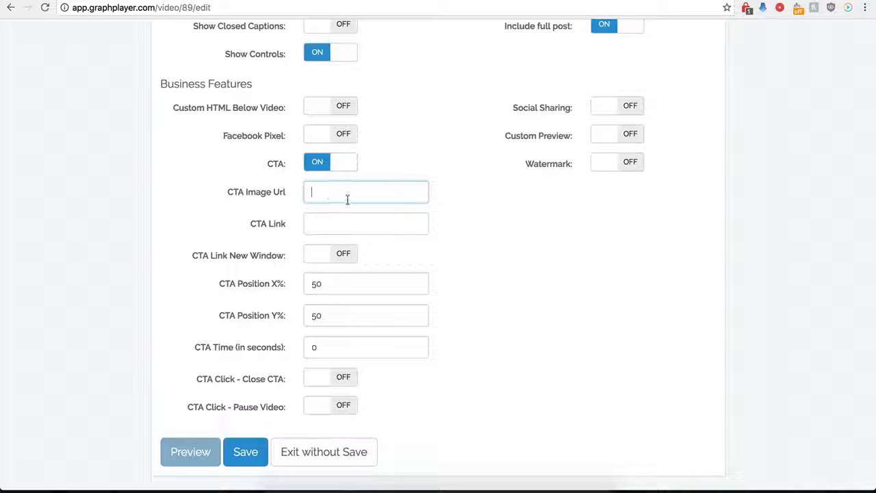
{"action": "key", "text": "ctrl+v"}
{"action": "left_click", "coordinate": [319, 227]}
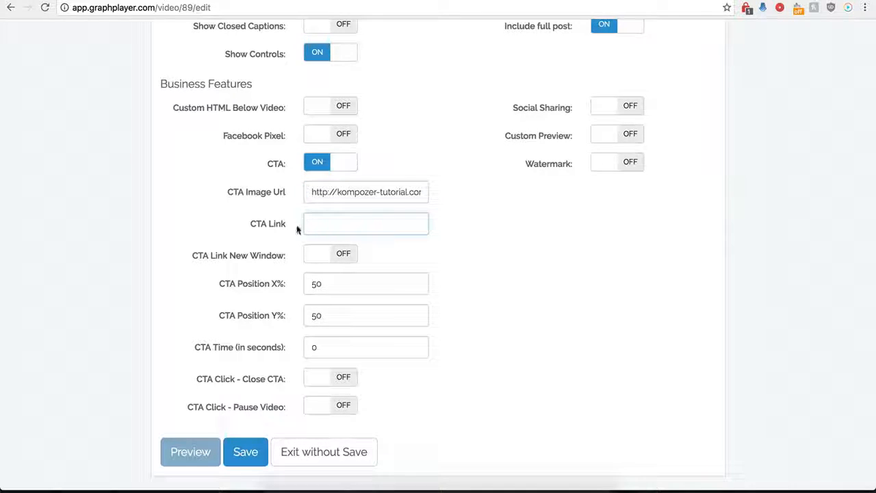
{"action": "left_click", "coordinate": [325, 226]}
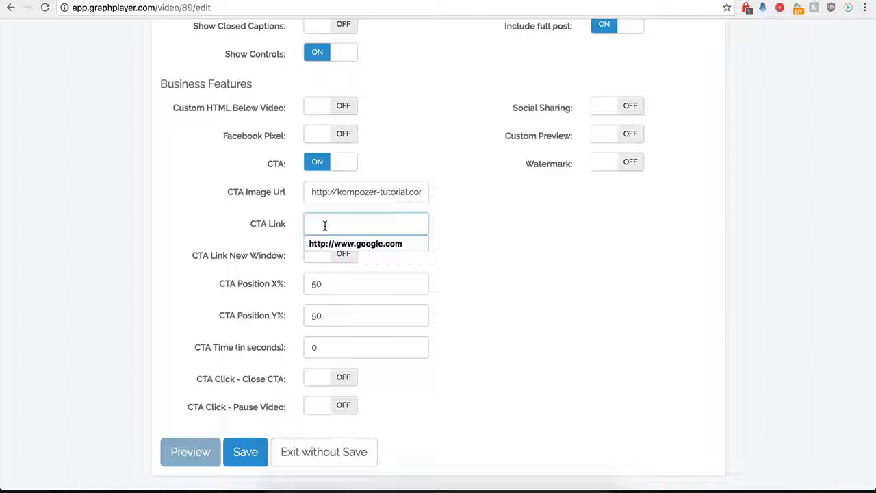
{"action": "left_click", "coordinate": [335, 244]}
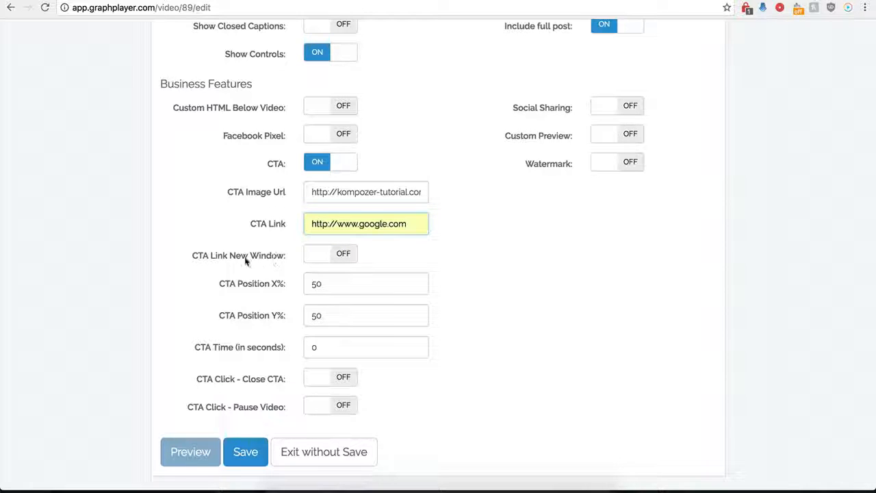
{"action": "left_click", "coordinate": [338, 255]}
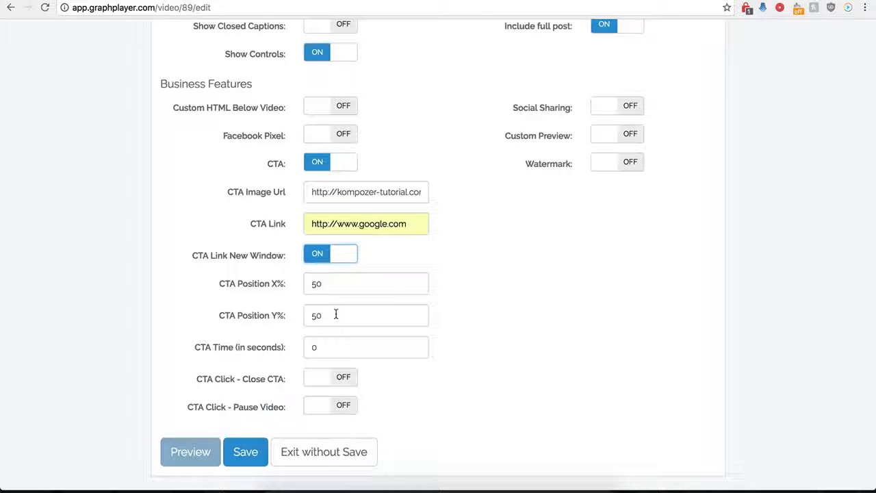
Step: Set the CTA Time to 0 seconds and turn on closing the CTA when it is clicked
{"action": "left_click", "coordinate": [324, 347]}
{"action": "left_click_drag", "start_coordinate": [324, 348], "coordinate": [307, 350]}
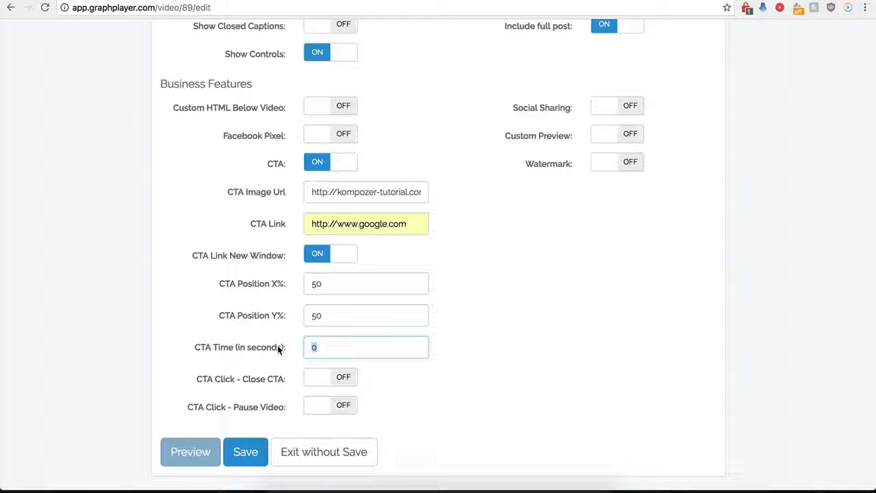
{"action": "type", "text": "12"}
{"action": "type", "text": "0"}
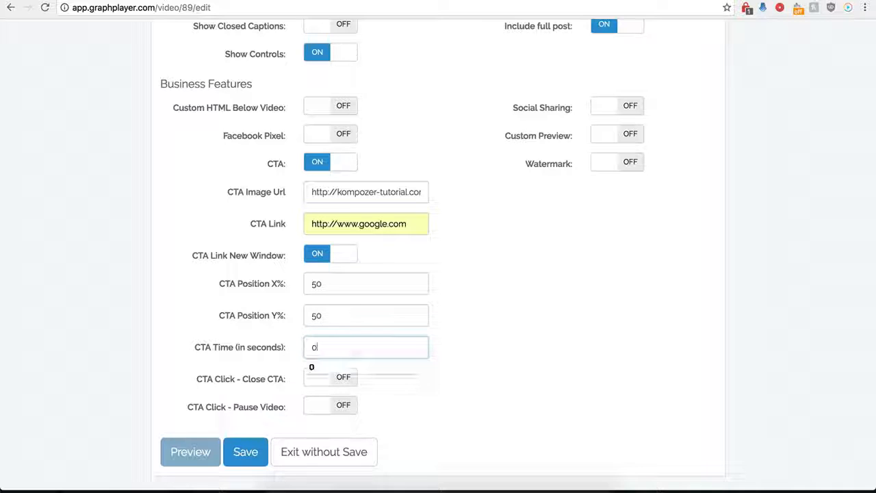
{"action": "left_click", "coordinate": [344, 381]}
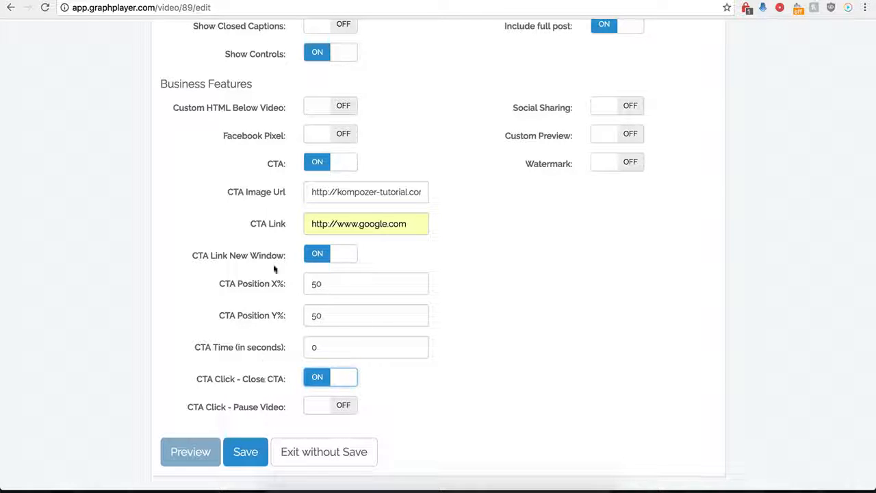
Step: Save the player and reload the WordPress Test page to view the CTA on the video
{"action": "left_click", "coordinate": [245, 452]}
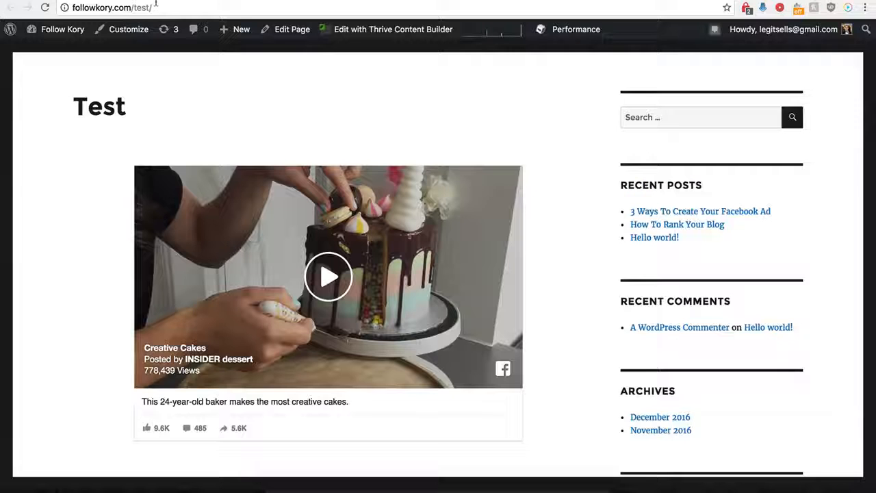
{"action": "left_click", "coordinate": [44, 7]}
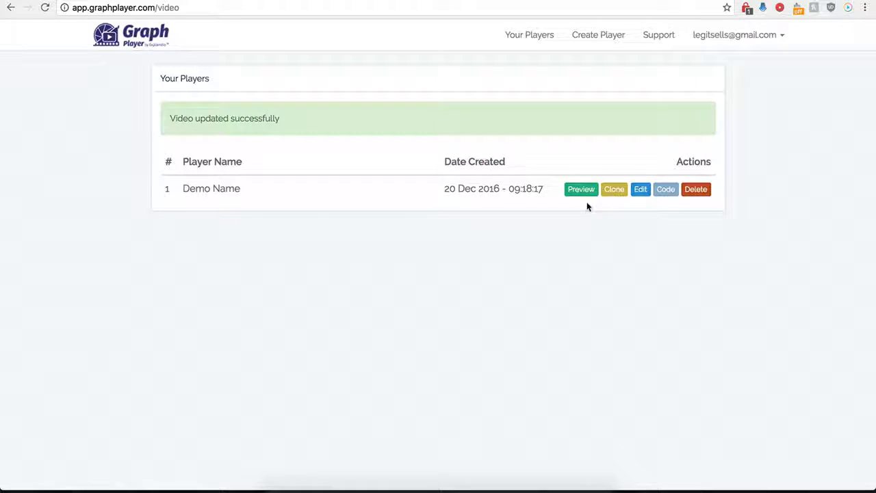
Step: Reopen the Demo Name player's settings and set the CTA Position X% to 0
{"action": "left_click", "coordinate": [638, 190]}
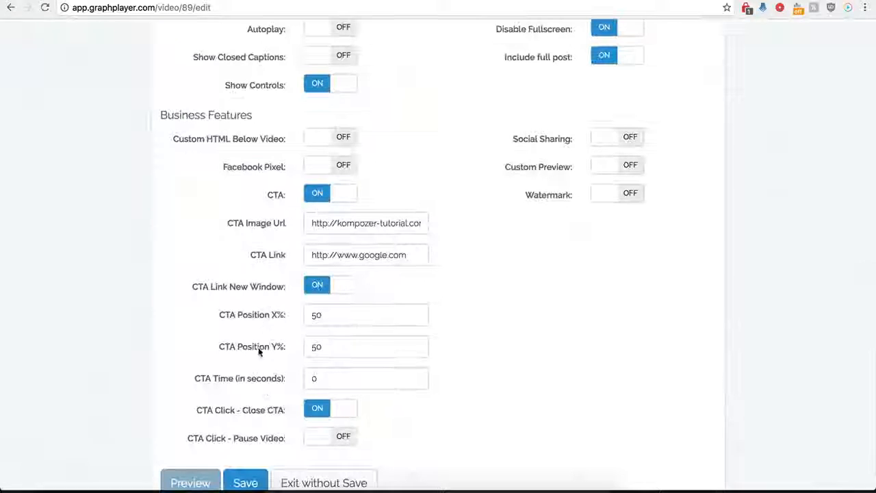
{"action": "scroll", "coordinate": [274, 352], "scroll_direction": "down", "scroll_amount": 1}
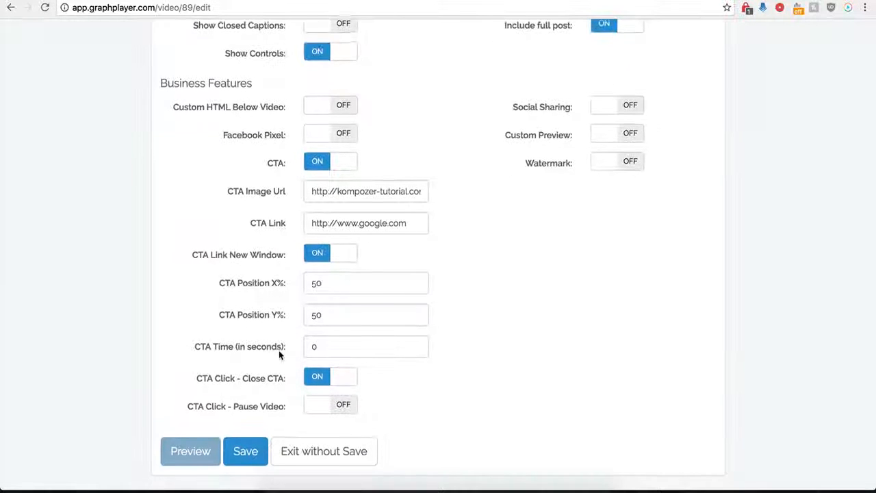
{"action": "left_click", "coordinate": [330, 289]}
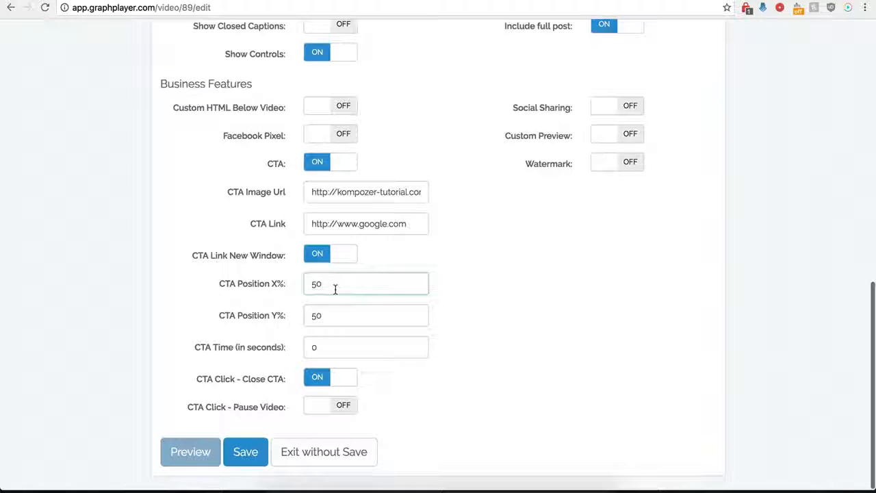
{"action": "key", "text": "BackSpace"}
{"action": "key", "text": "BackSpace"}
{"action": "type", "text": "0"}
Step: Save the player and follow the Buy Now image over the video on the WordPress Test page
{"action": "left_click", "coordinate": [244, 451]}
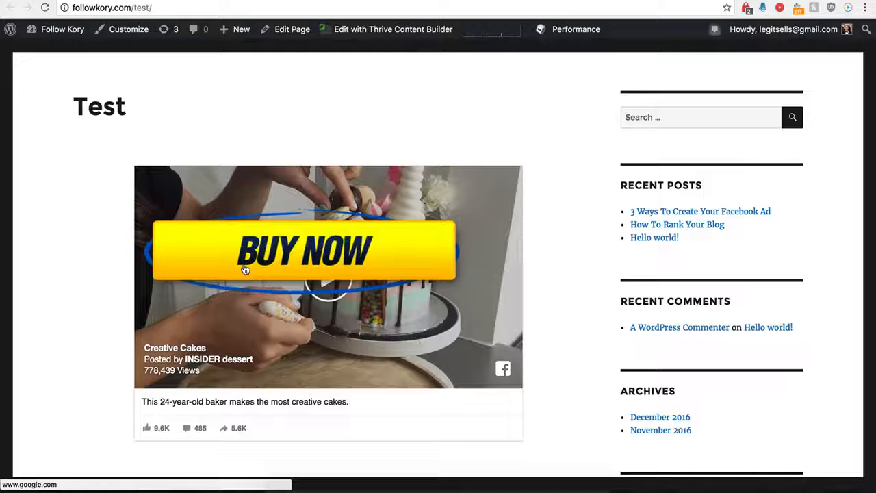
{"action": "left_click", "coordinate": [311, 253]}
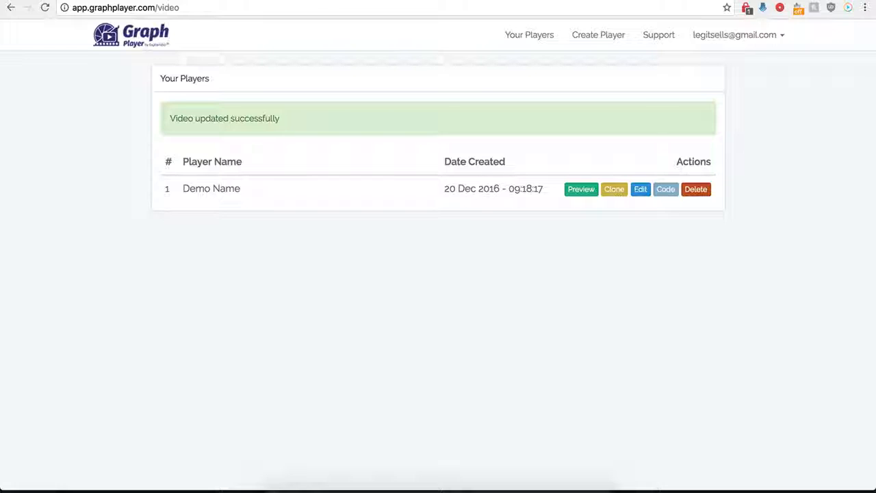
Step: Reopen the Demo Name player's settings and turn off the CTA feature
{"action": "left_click", "coordinate": [641, 189]}
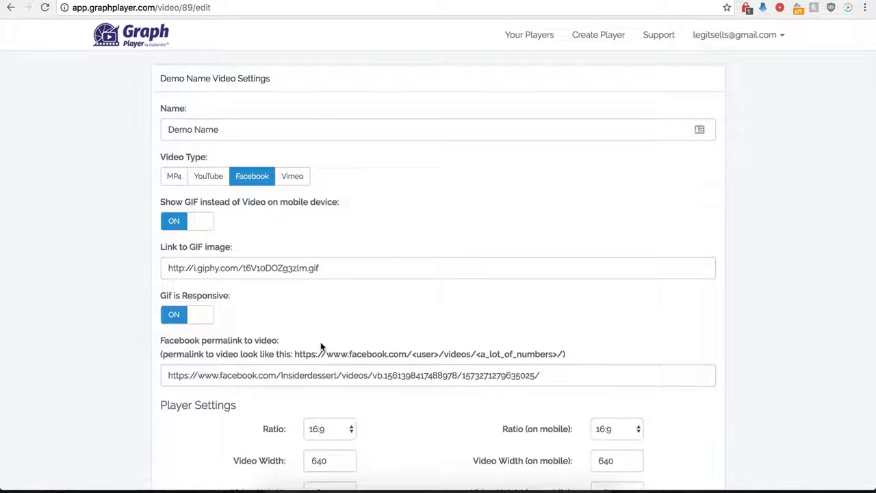
{"action": "scroll", "coordinate": [328, 299], "scroll_direction": "down", "scroll_amount": 9}
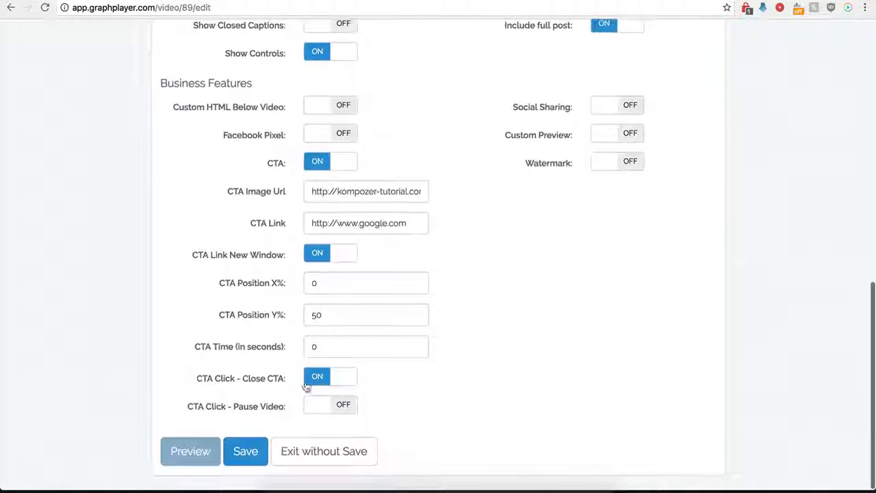
{"action": "left_click", "coordinate": [320, 162]}
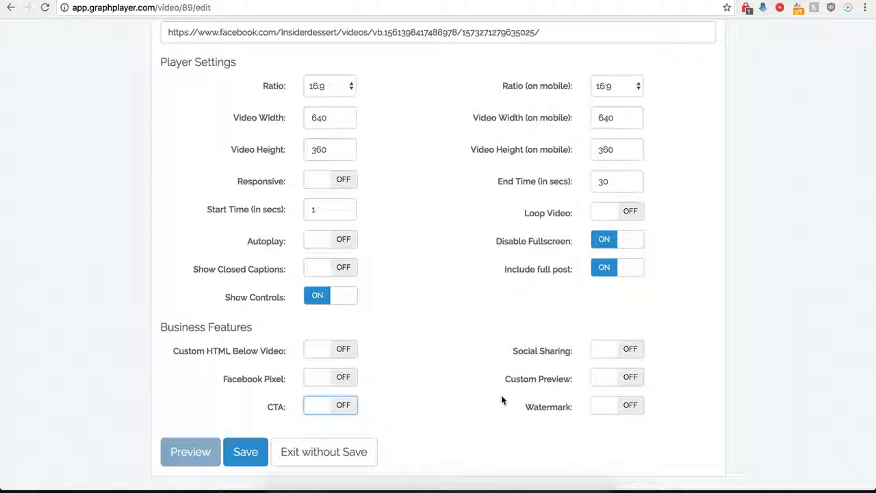
{"action": "left_click", "coordinate": [625, 352]}
{"action": "scroll", "coordinate": [486, 380], "scroll_direction": "down", "scroll_amount": 3}
{"action": "scroll", "coordinate": [486, 380], "scroll_direction": "down", "scroll_amount": 2}
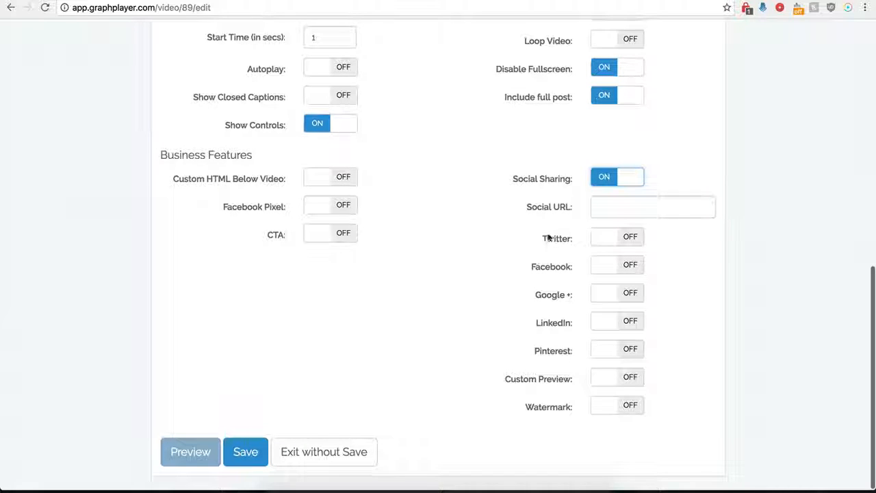
{"action": "left_click", "coordinate": [606, 206]}
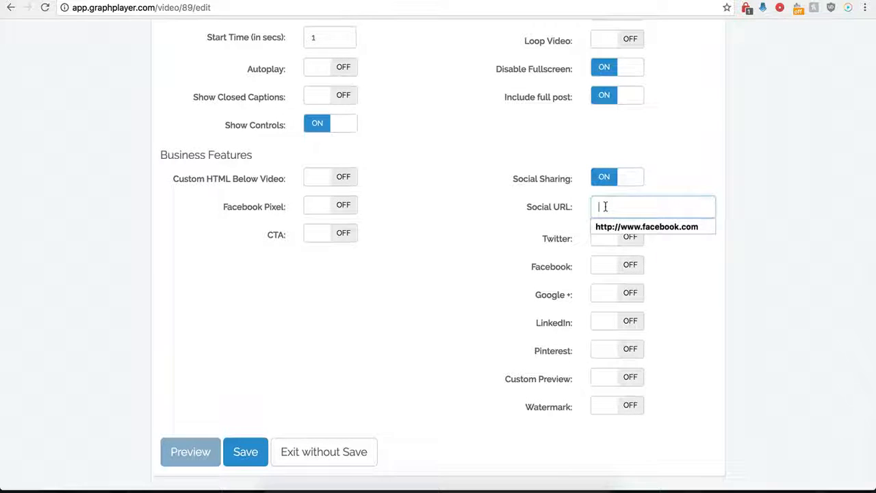
{"action": "left_click", "coordinate": [606, 226]}
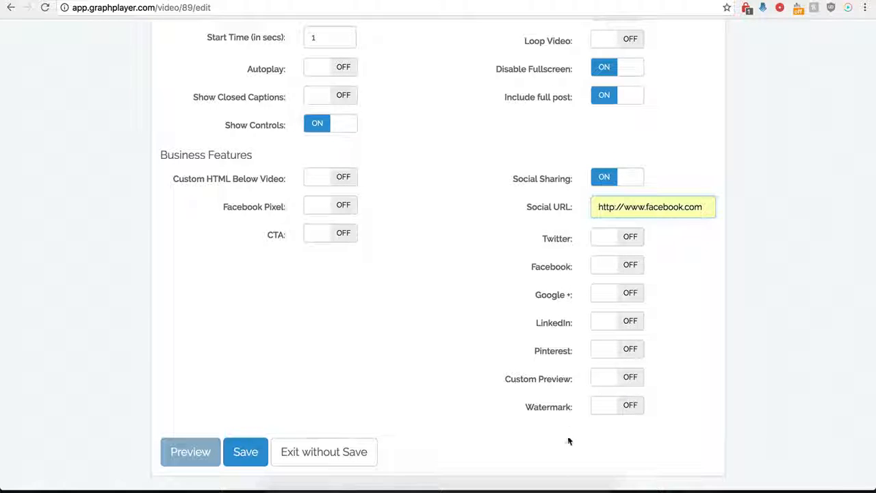
Step: Enable Twitter sharing with the Twitter Handle testing and the Twitter Text twitter
{"action": "left_click", "coordinate": [619, 244]}
{"action": "left_click", "coordinate": [614, 287]}
{"action": "left_click", "coordinate": [612, 300]}
{"action": "left_click", "coordinate": [616, 317]}
{"action": "scroll", "coordinate": [536, 313], "scroll_direction": "down", "scroll_amount": 1}
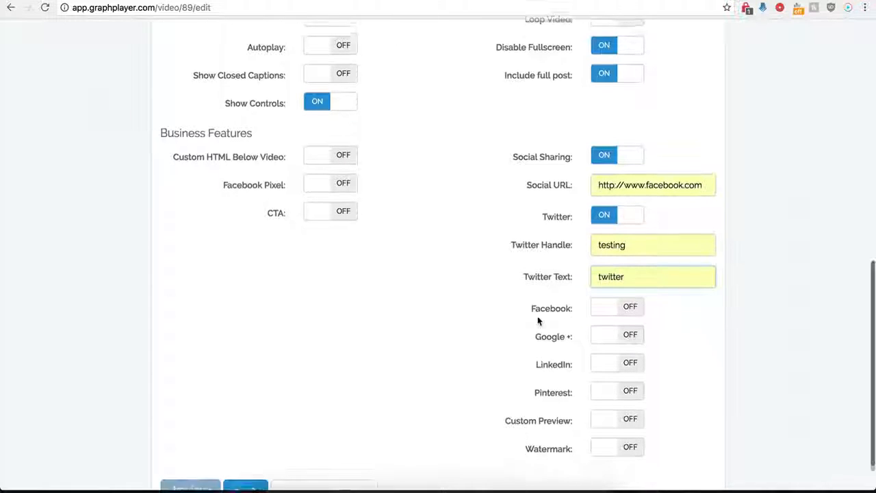
Step: Enable Facebook, Google + and LinkedIn sharing and save the player
{"action": "left_click", "coordinate": [631, 312]}
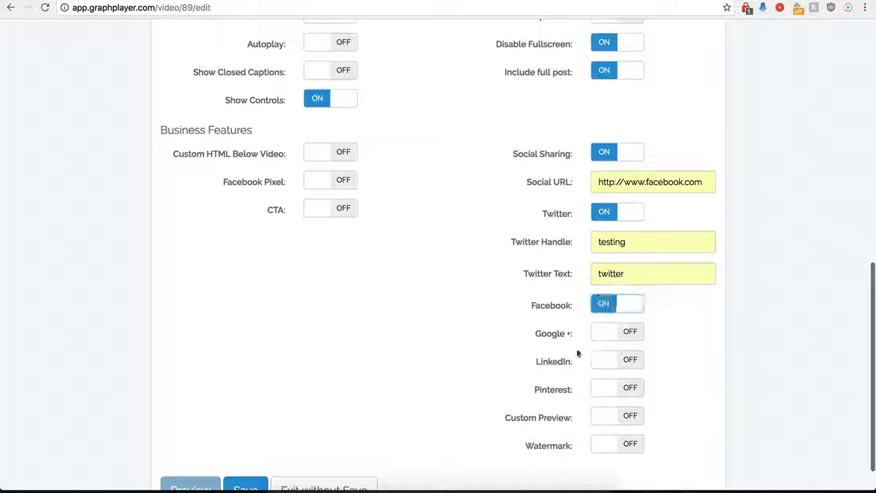
{"action": "left_click", "coordinate": [627, 333]}
{"action": "left_click", "coordinate": [627, 361]}
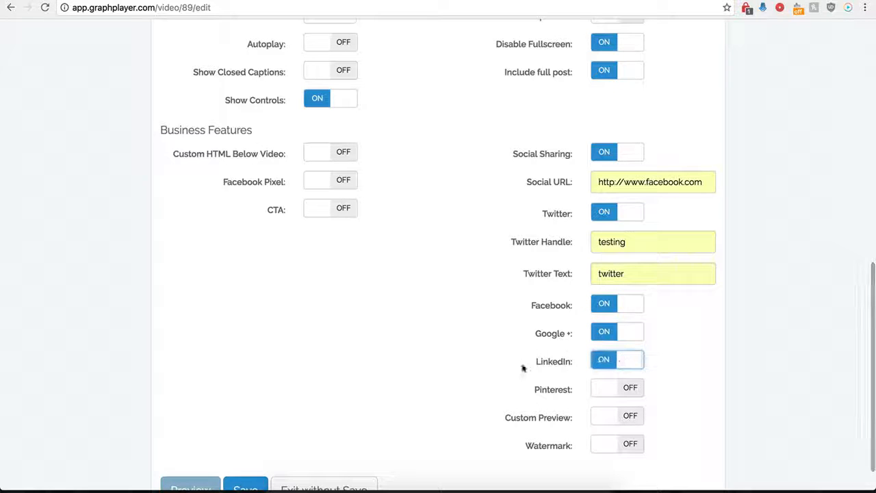
{"action": "scroll", "coordinate": [606, 362], "scroll_direction": "down", "scroll_amount": 2}
{"action": "left_click", "coordinate": [248, 454]}
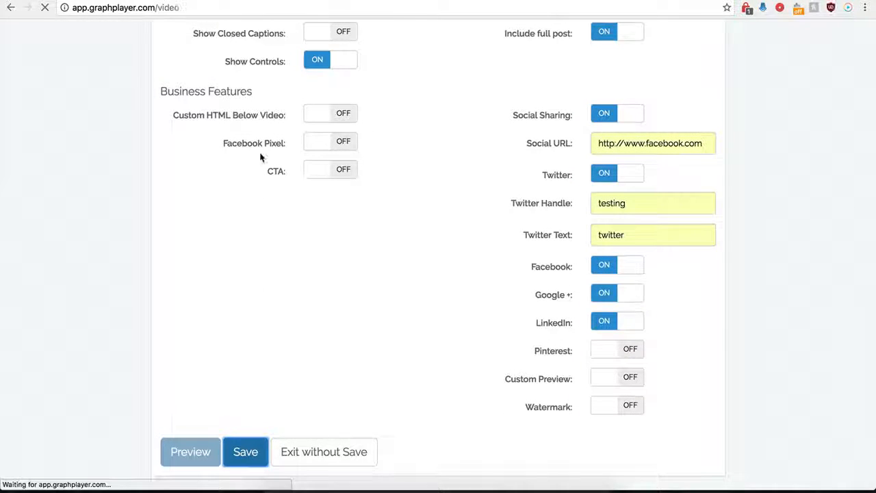
Step: Switch to the WordPress Test page and reload it to check the social sharing options on the video
{"action": "left_click", "coordinate": [185, 1]}
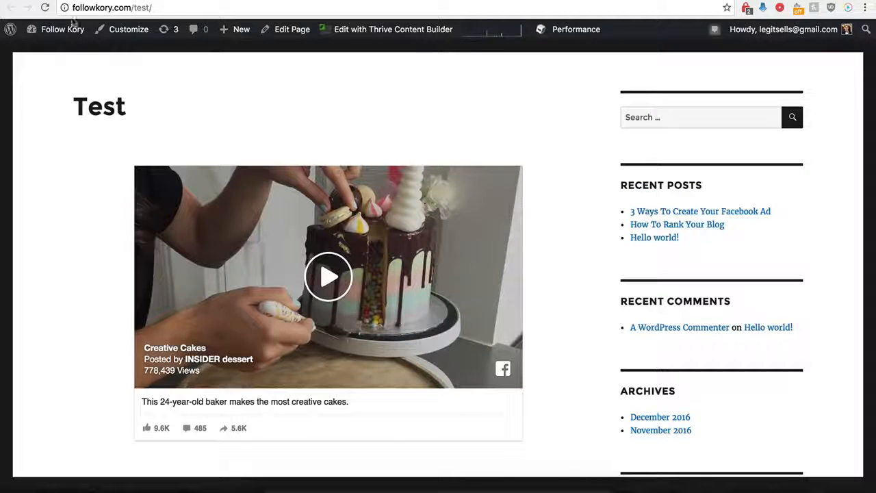
{"action": "left_click", "coordinate": [44, 8]}
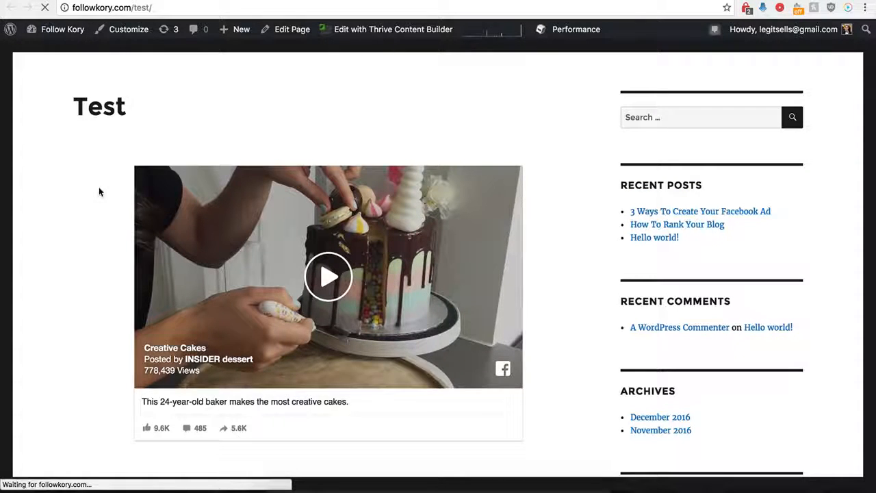
Step: Check the sharing buttons below the video, reopen the Demo Name player's settings in GraphPlayer and turn off Social Sharing
{"action": "scroll", "coordinate": [137, 294], "scroll_direction": "down", "scroll_amount": 2}
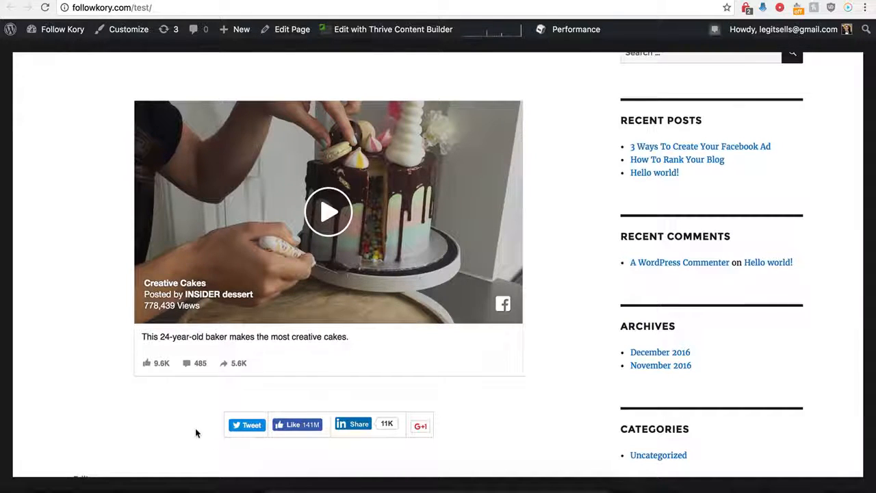
{"action": "left_click", "coordinate": [177, 2]}
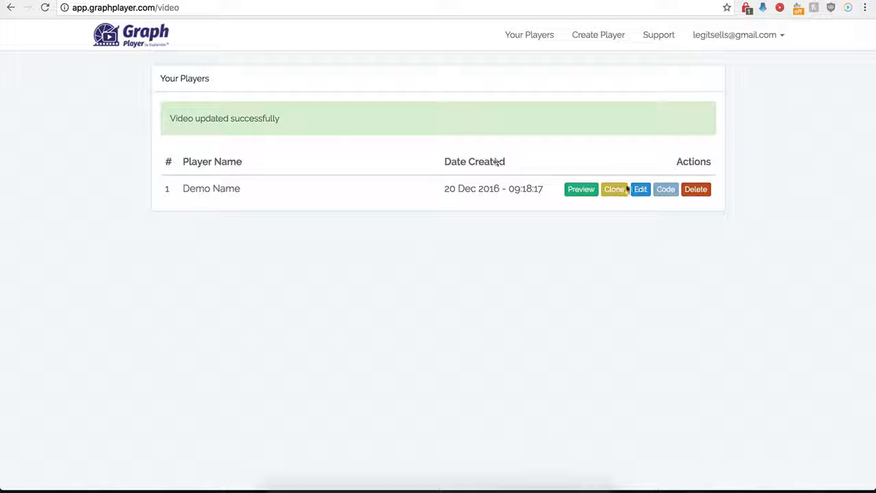
{"action": "left_click", "coordinate": [641, 195]}
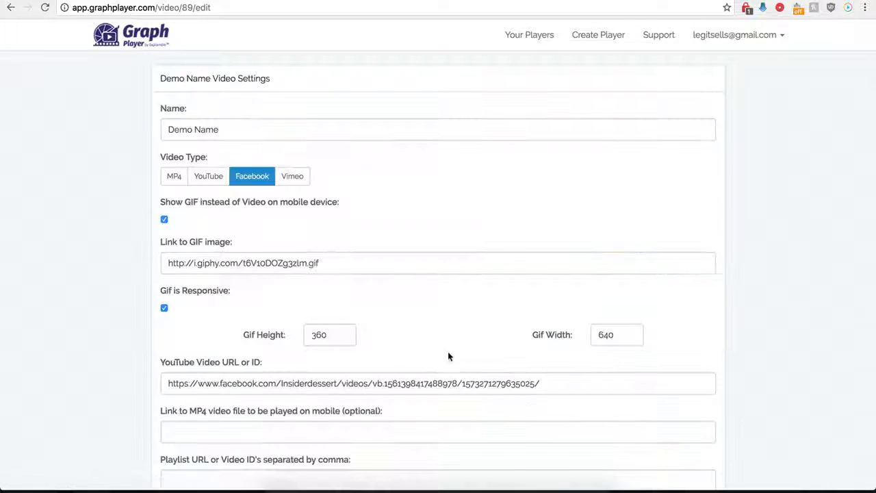
{"action": "scroll", "coordinate": [493, 397], "scroll_direction": "down", "scroll_amount": 10}
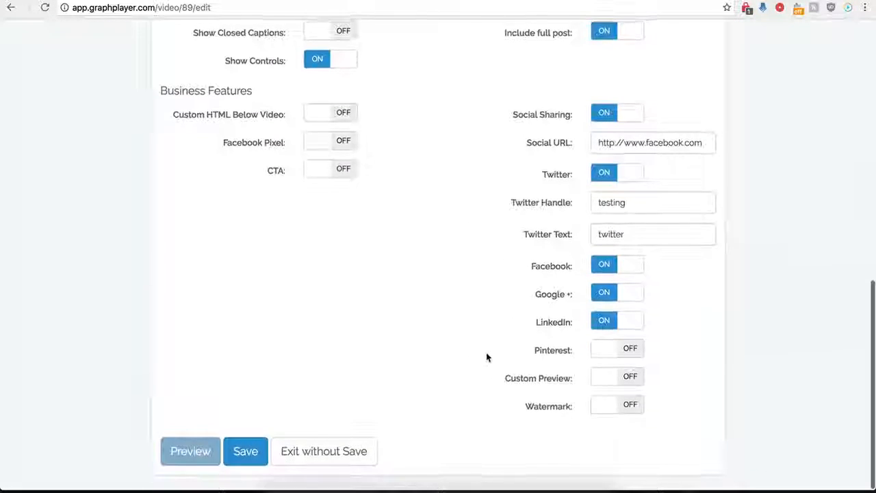
{"action": "left_click", "coordinate": [603, 115]}
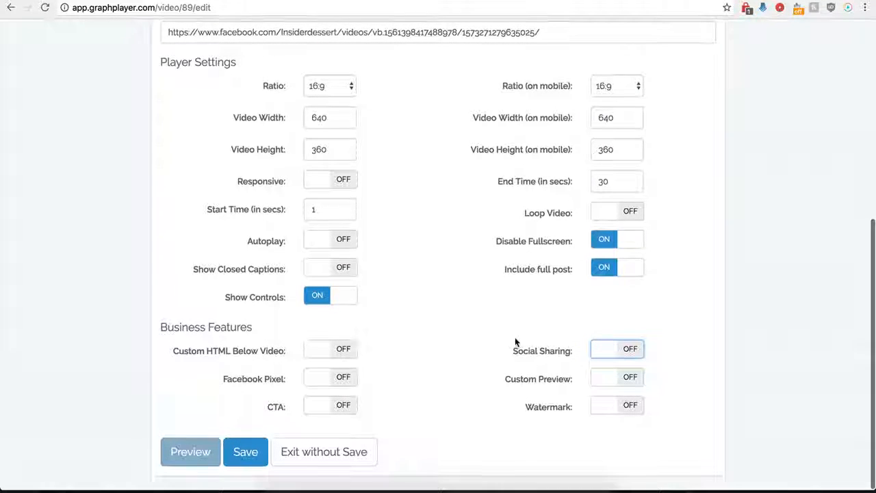
Step: Enable Custom Preview for the player and paste the hdwpro.com image address as the Preview Image URL
{"action": "left_click", "coordinate": [631, 379]}
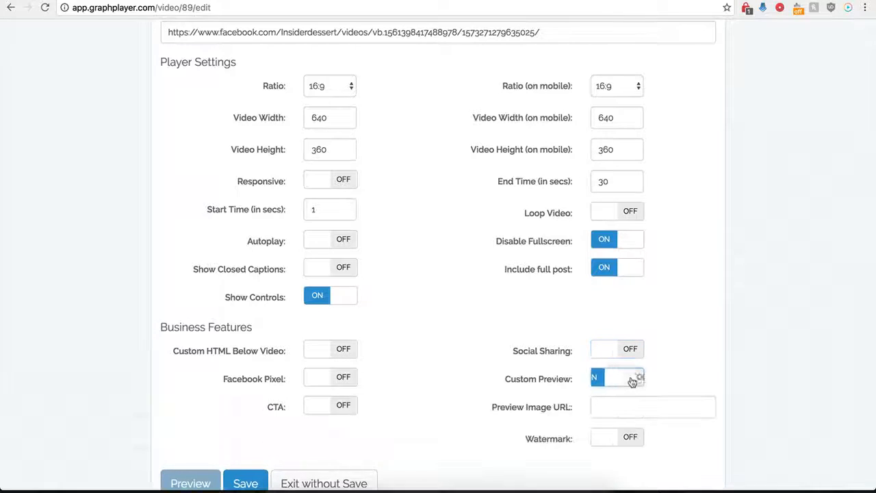
{"action": "left_click", "coordinate": [608, 409]}
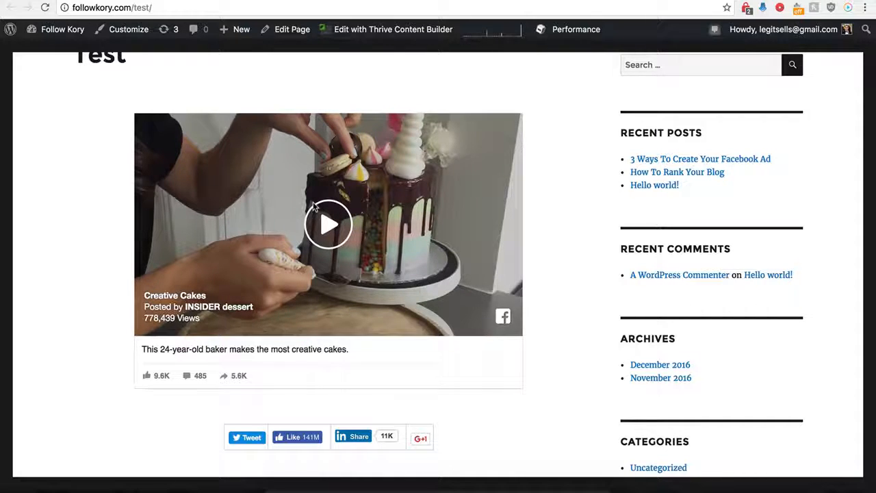
{"action": "scroll", "coordinate": [274, 192], "scroll_direction": "up", "scroll_amount": 1}
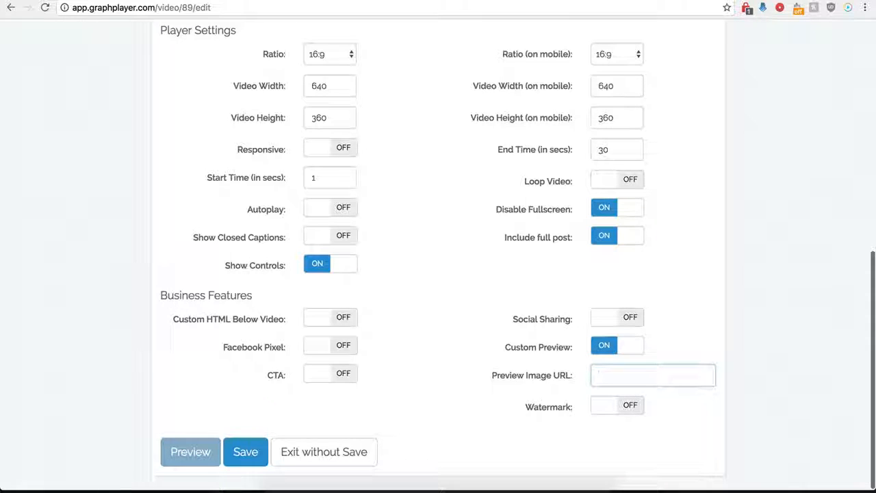
{"action": "left_click", "coordinate": [610, 374]}
{"action": "key", "text": "ctrl+v"}
{"action": "left_click", "coordinate": [519, 374]}
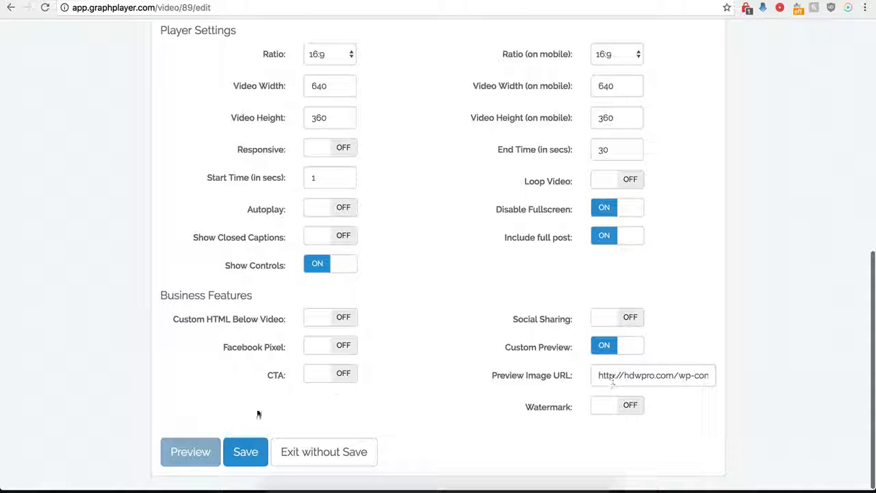
Step: Save the player and reload the WordPress Test page to check the custom preview image
{"action": "left_click", "coordinate": [244, 453]}
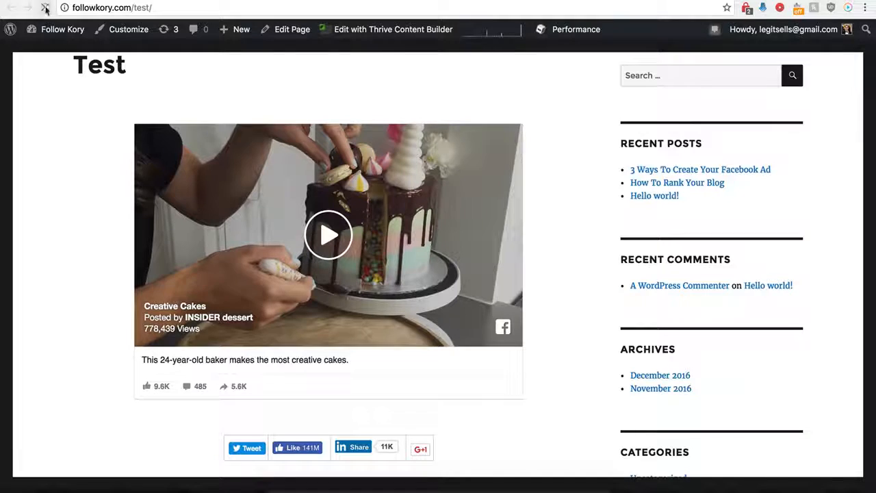
{"action": "left_click", "coordinate": [44, 8]}
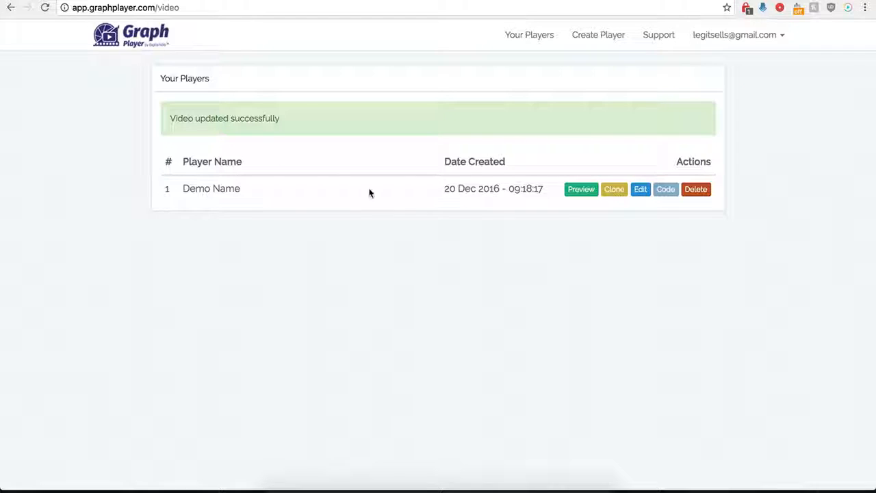
Step: Reopen the Demo Name player's settings in GraphPlayer and turn off Custom Preview
{"action": "left_click", "coordinate": [640, 190]}
{"action": "scroll", "coordinate": [532, 342], "scroll_direction": "down", "scroll_amount": 10}
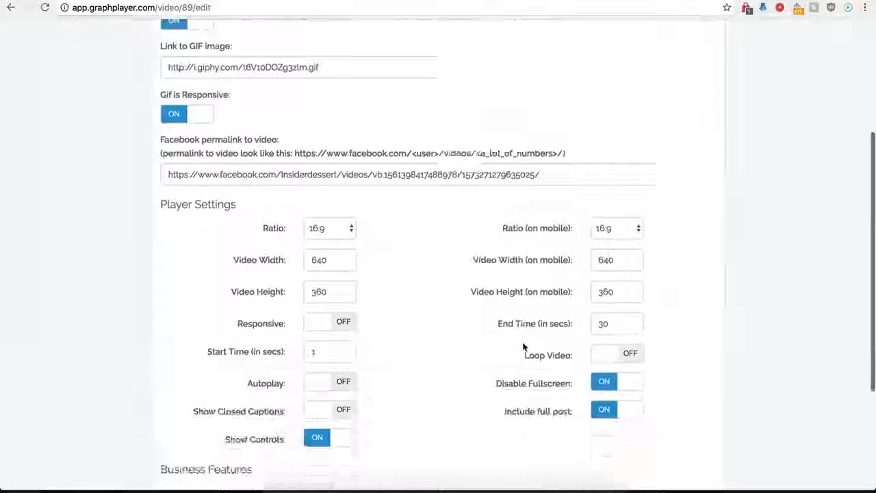
{"action": "left_click", "coordinate": [601, 346]}
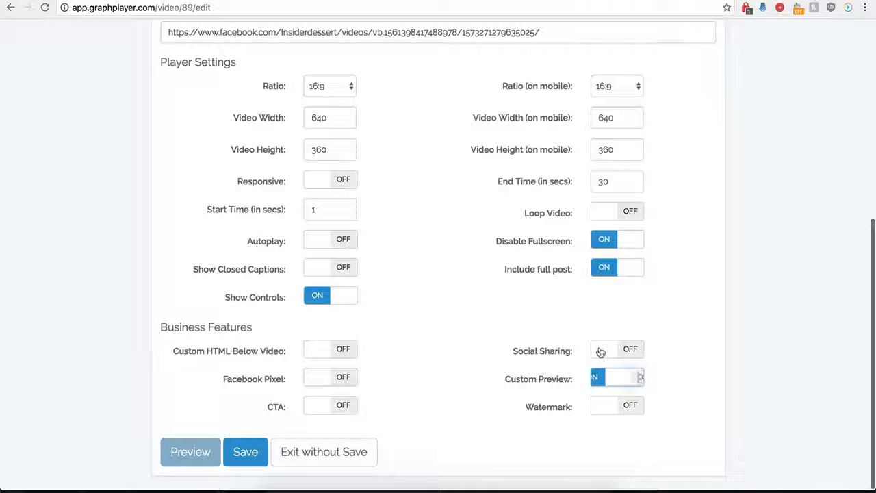
Step: Enable Watermark and review its image URL, link, click action, position, opacity and scale options without changing them
{"action": "left_click", "coordinate": [631, 406]}
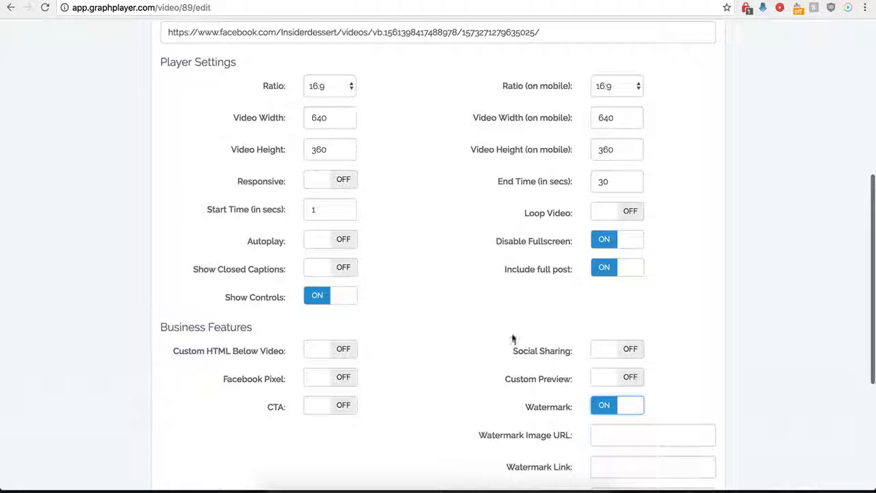
{"action": "scroll", "coordinate": [540, 421], "scroll_direction": "down", "scroll_amount": 3}
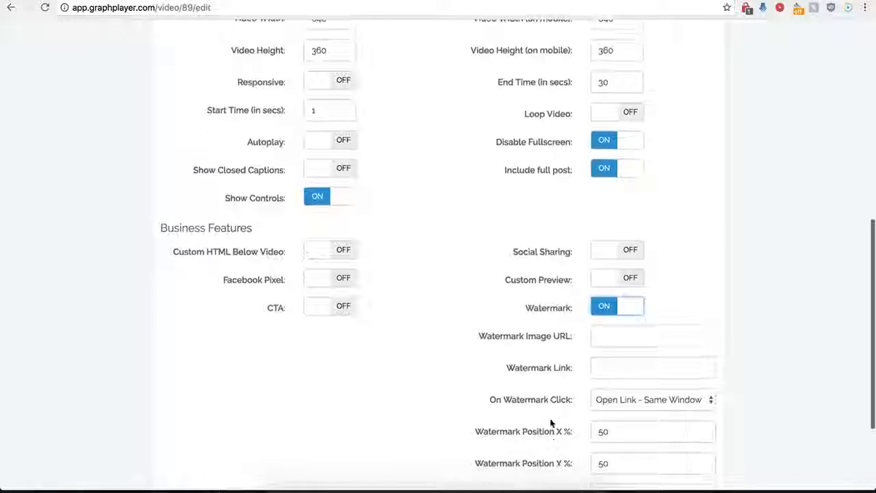
{"action": "left_click", "coordinate": [609, 336]}
{"action": "scroll", "coordinate": [532, 361], "scroll_direction": "down", "scroll_amount": 3}
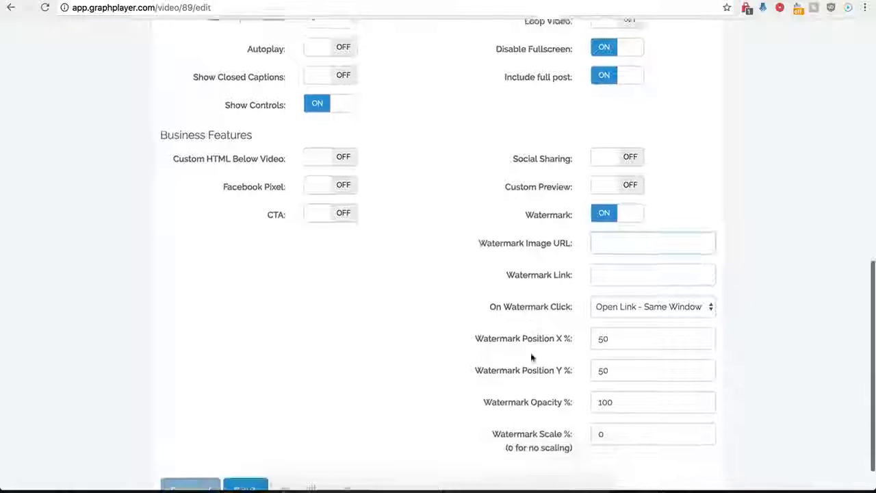
{"action": "left_click", "coordinate": [602, 272]}
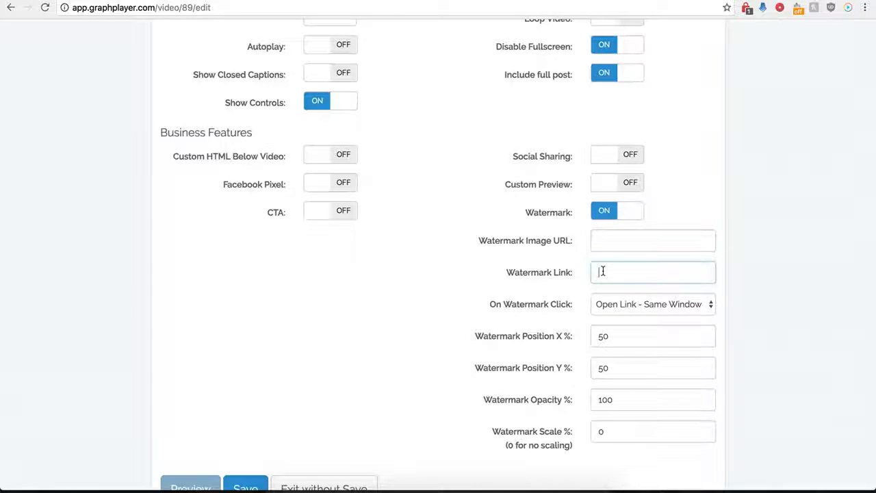
{"action": "left_click", "coordinate": [664, 304]}
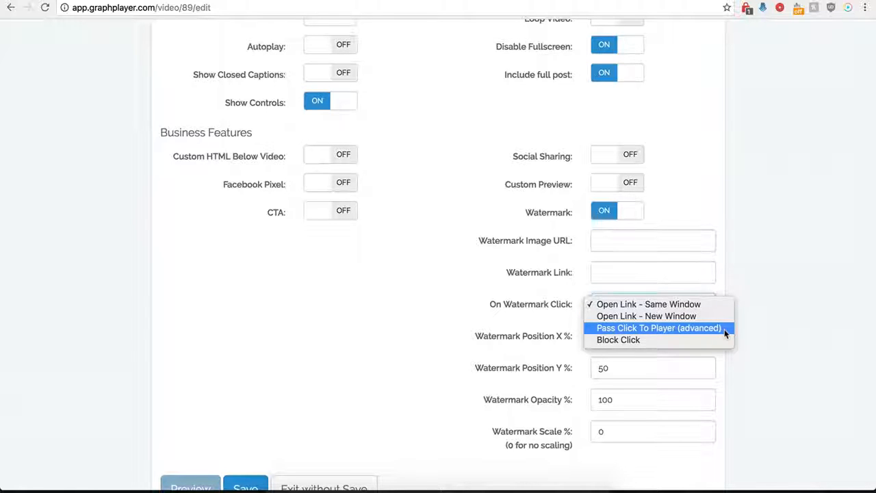
{"action": "left_click", "coordinate": [474, 291]}
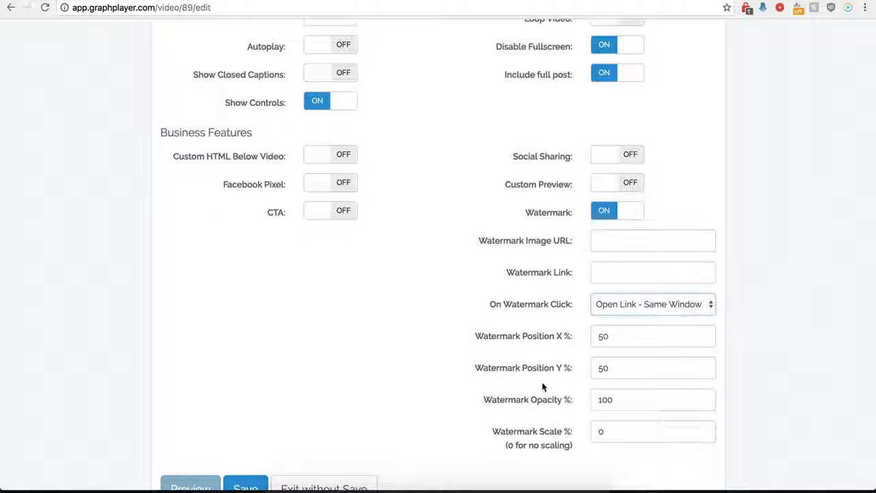
Step: Show the CTA options briefly for comparison with the watermark options, leaving both CTA and Watermark off
{"action": "left_click", "coordinate": [335, 215]}
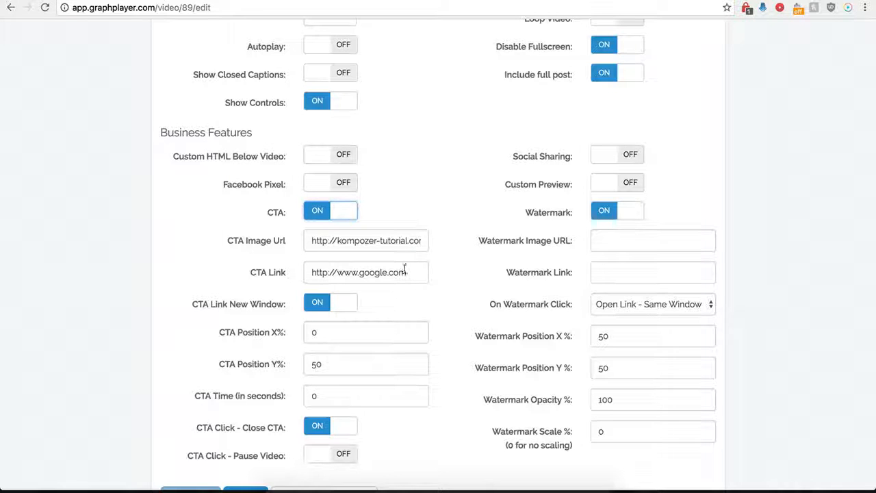
{"action": "left_click", "coordinate": [329, 218]}
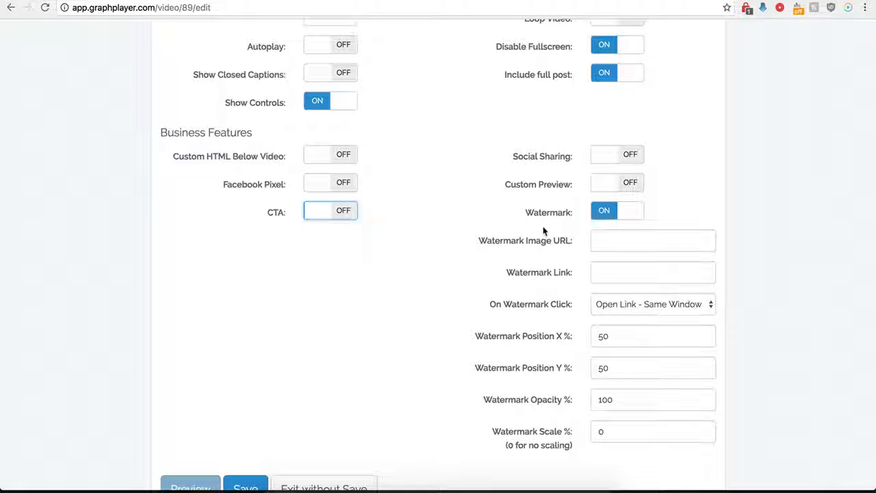
{"action": "left_click", "coordinate": [604, 214]}
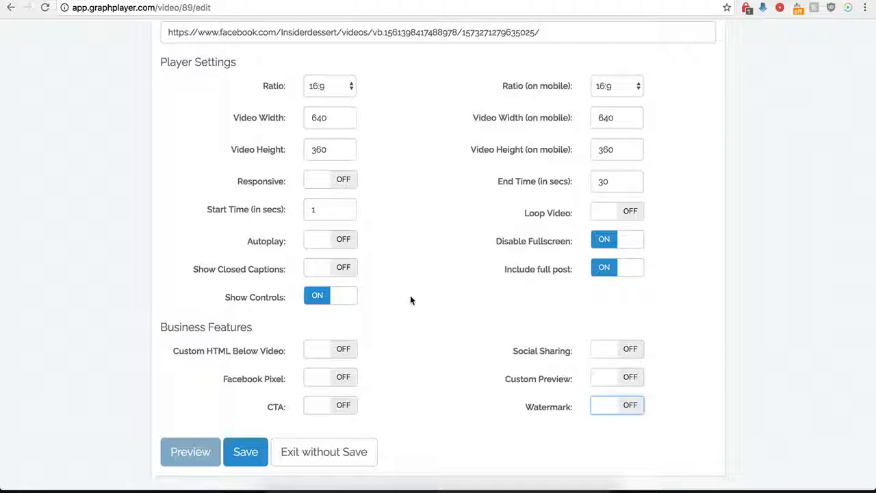